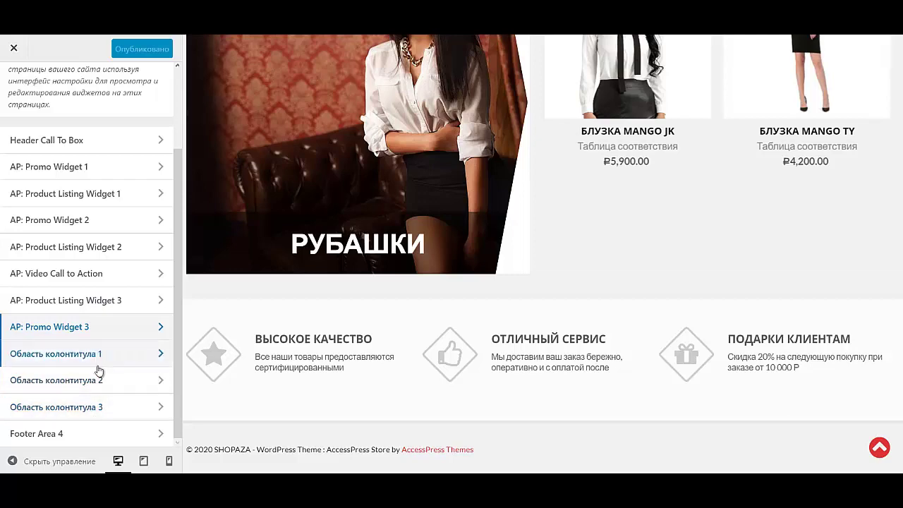
# Add a Text widget to the Область колонтитула 1 footer area and title it SHOPAZA
pyautogui.click(96, 355)
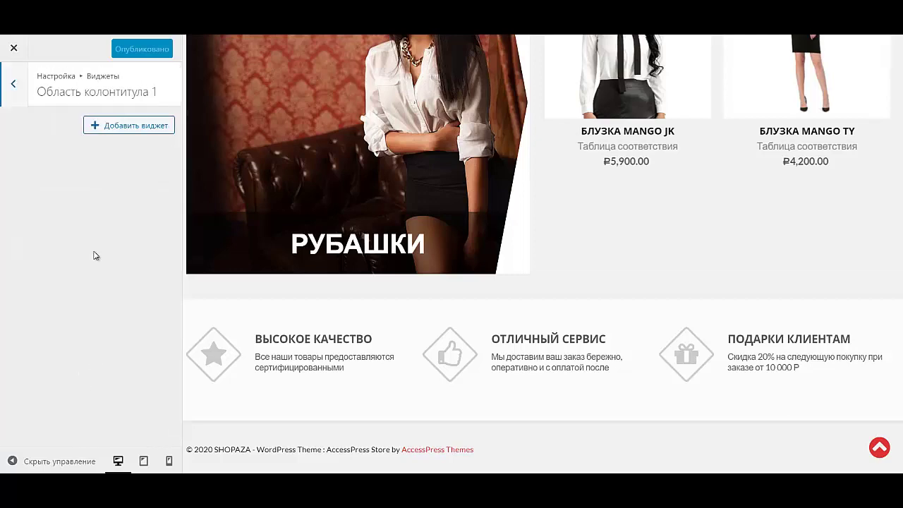
pyautogui.click(123, 127)
pyautogui.scroll(-9, 260, 314)
pyautogui.scroll(-10, 265, 314)
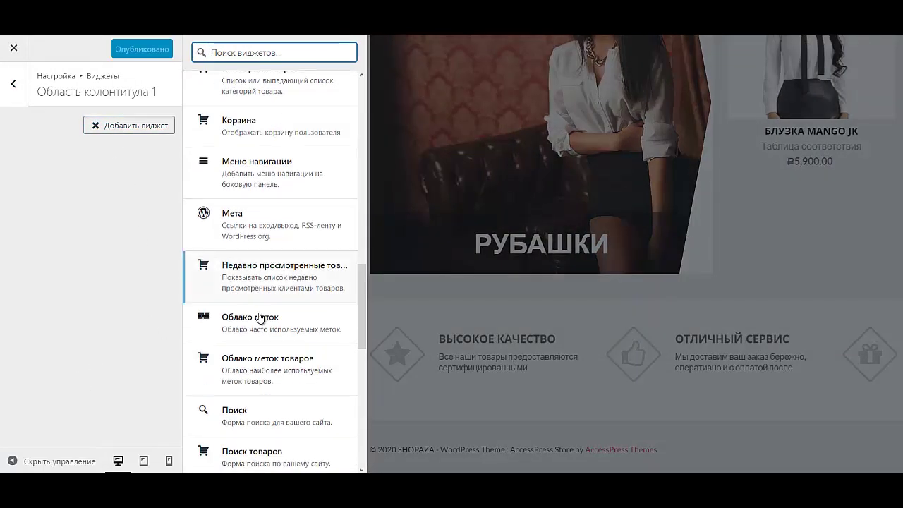
pyautogui.click(274, 205)
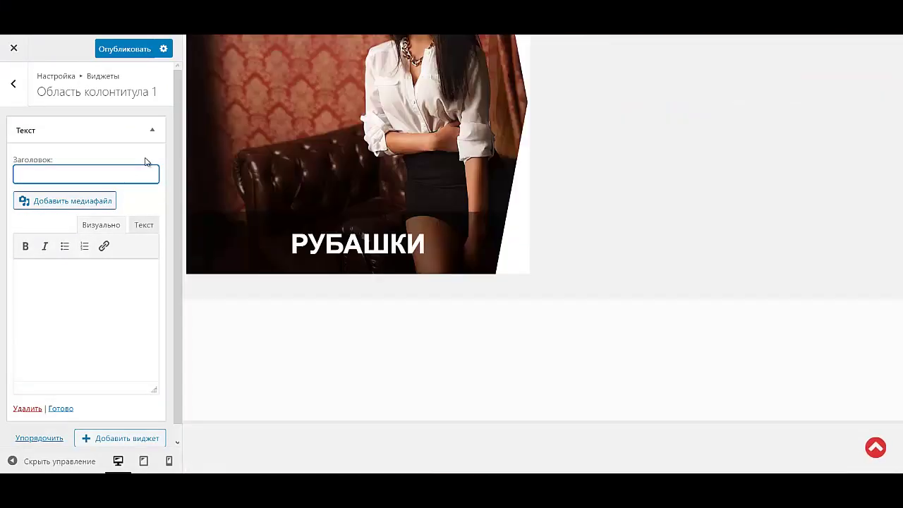
pyautogui.write('SHOPAZA')
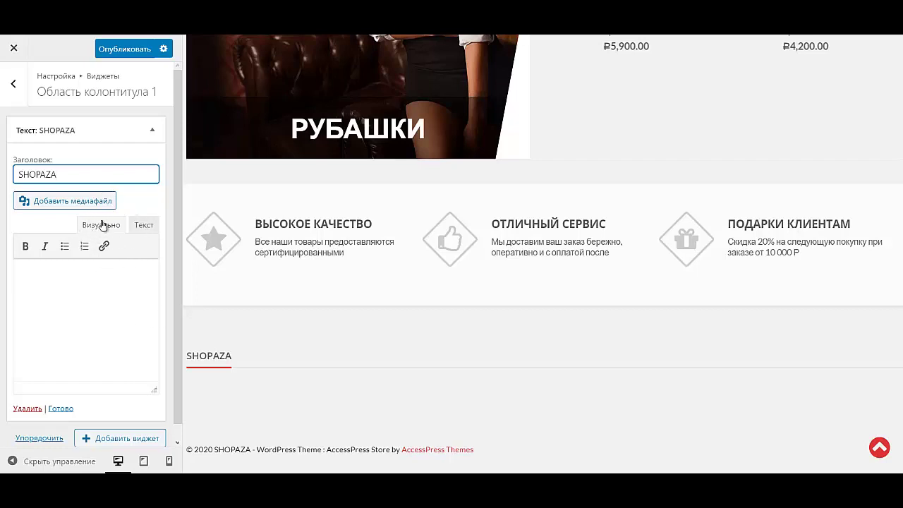
# Fill the SHOPAZA widget with HTML code for icon-marked phone and e-mail links, followed by the social network icon links
pyautogui.click(143, 231)
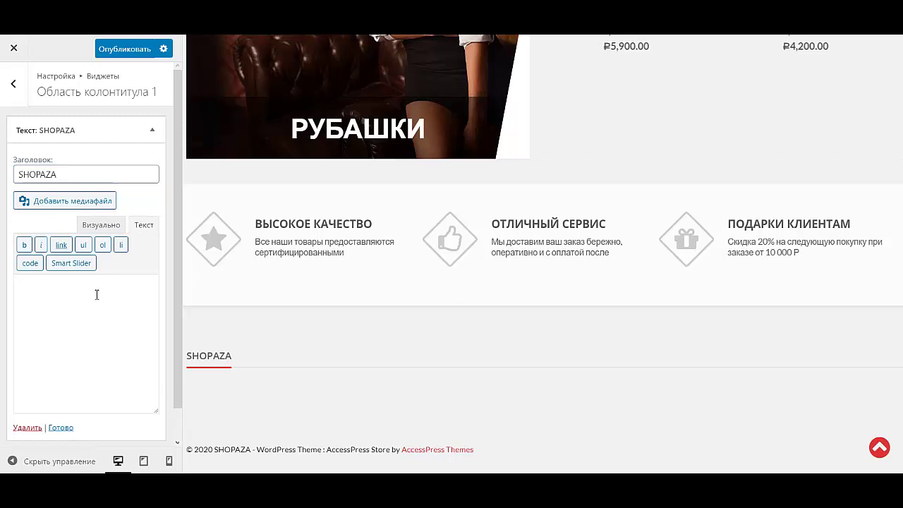
pyautogui.hotkey('ctrl', 'v')
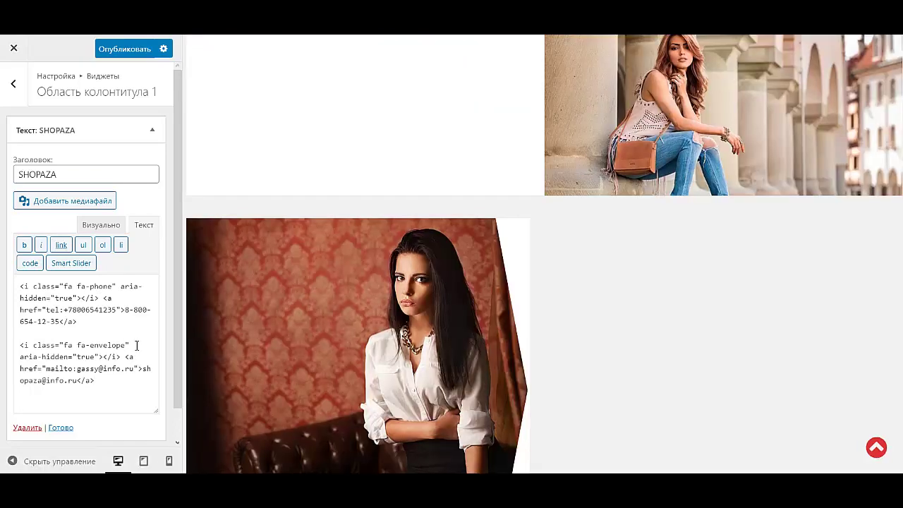
pyautogui.scroll(-10, 372, 414)
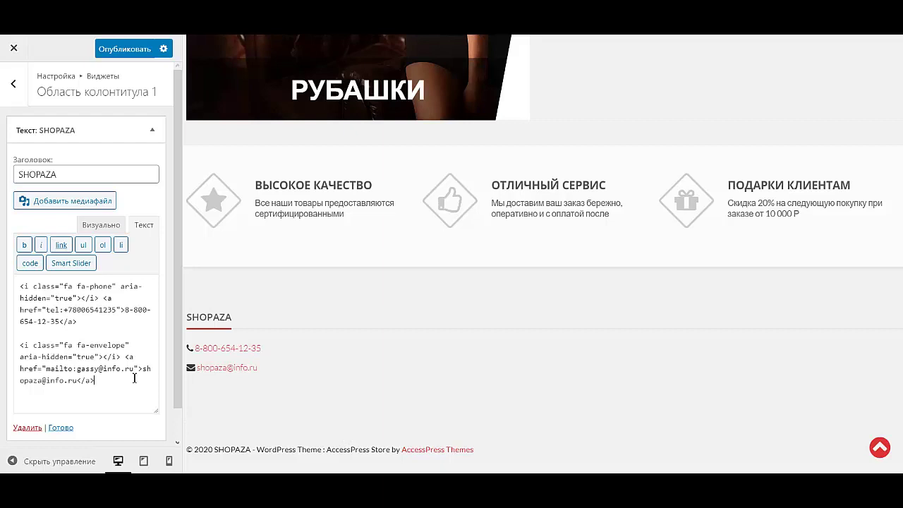
pyautogui.press('Return')
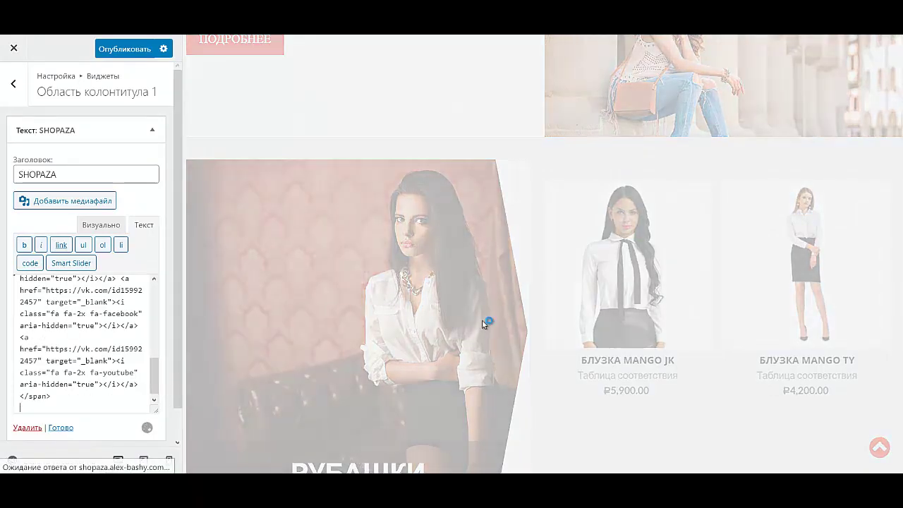
pyautogui.scroll(-4, 481, 320)
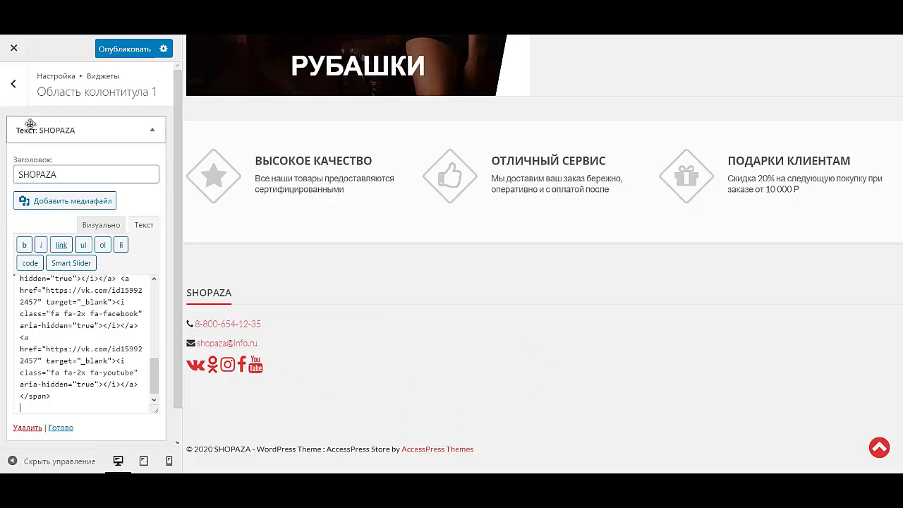
pyautogui.click(144, 132)
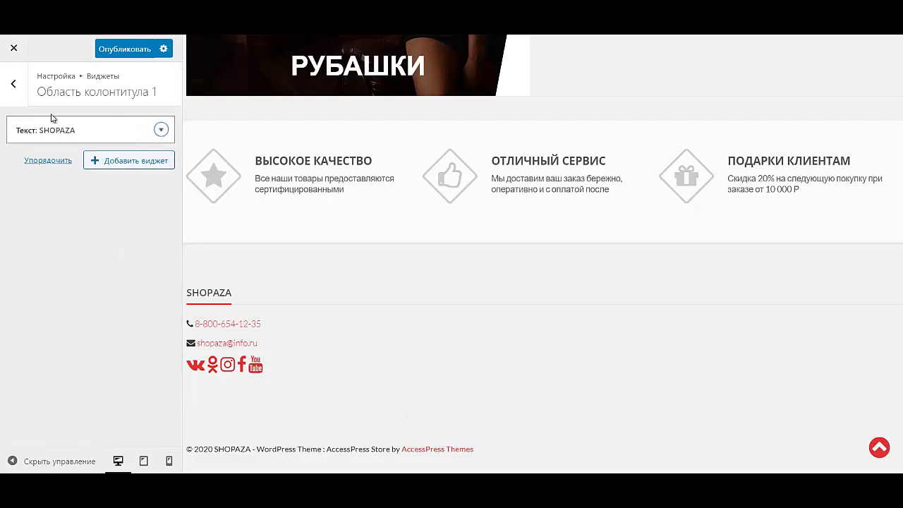
# Add a Меню навигации widget to the Область колонтитула 2 footer area
pyautogui.click(13, 83)
pyautogui.scroll(-2, 122, 410)
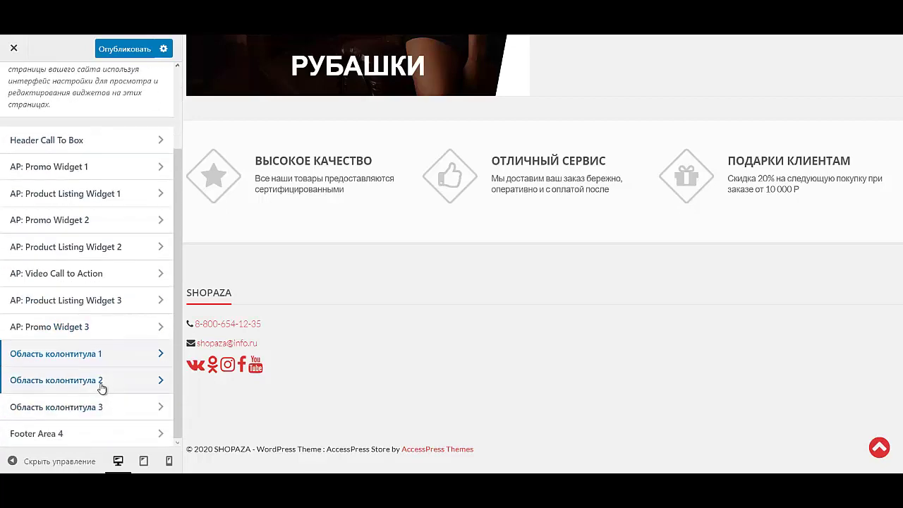
pyautogui.click(103, 384)
pyautogui.click(110, 134)
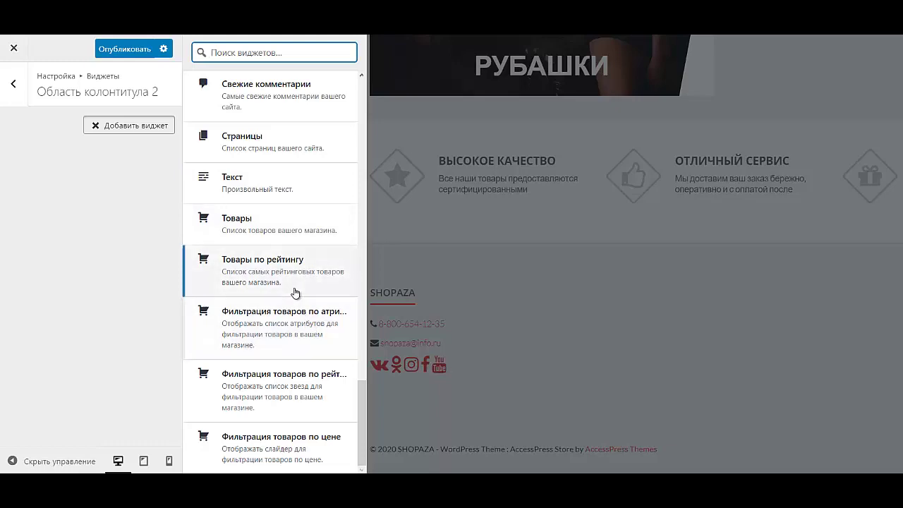
pyautogui.scroll(5, 299, 282)
pyautogui.scroll(2, 302, 232)
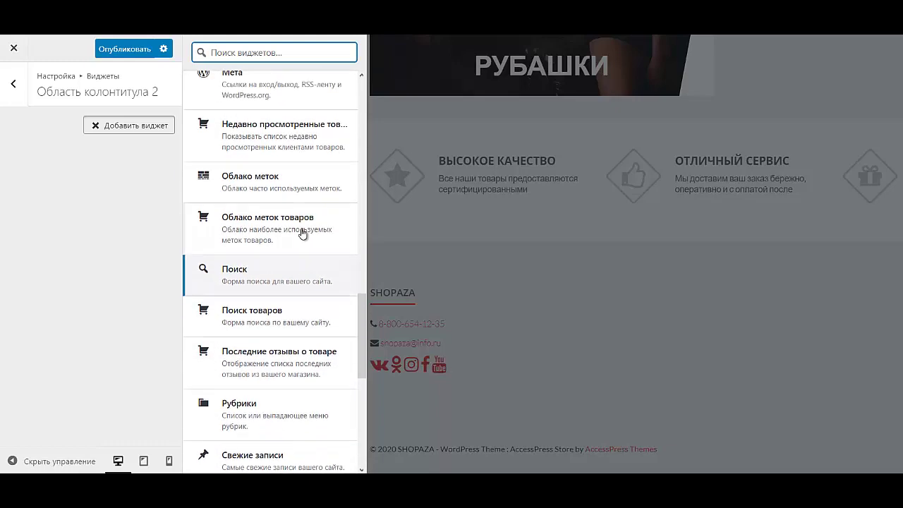
pyautogui.click(279, 110)
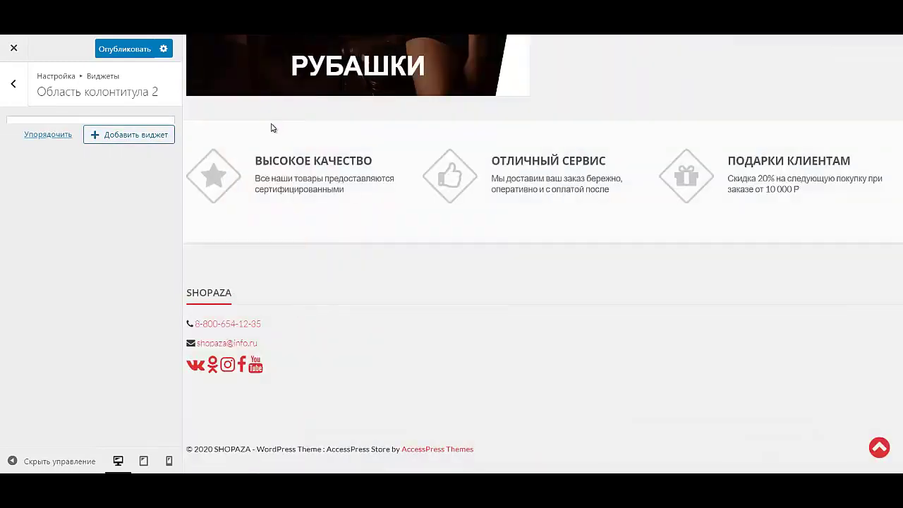
# Assign the ДЛЯ КЛИЕНТОВ menu to the navigation widget and give it the title ДЛЯ КЛИЕНТОВ
pyautogui.click(91, 216)
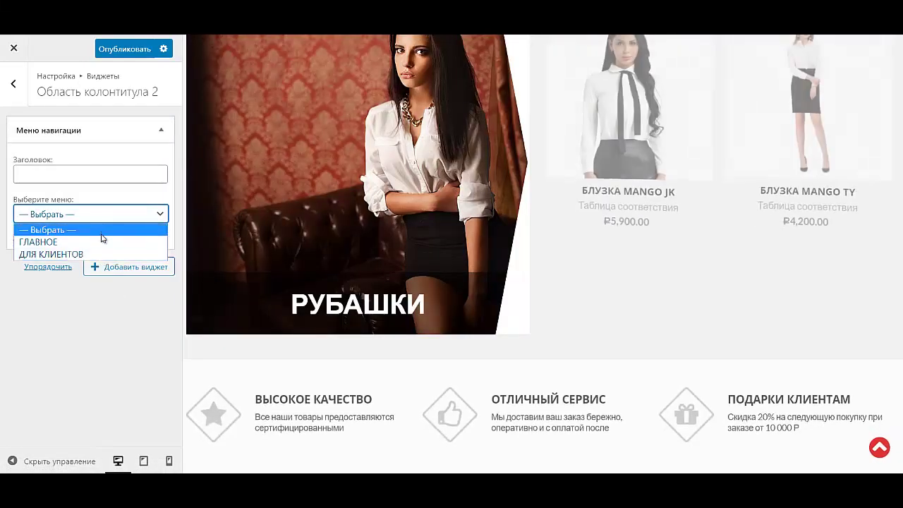
pyautogui.click(70, 254)
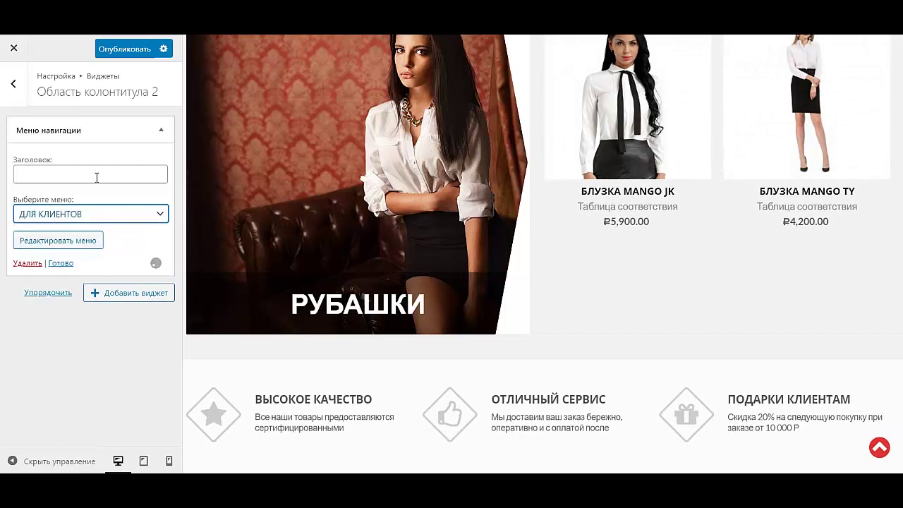
pyautogui.click(93, 178)
pyautogui.click(86, 198)
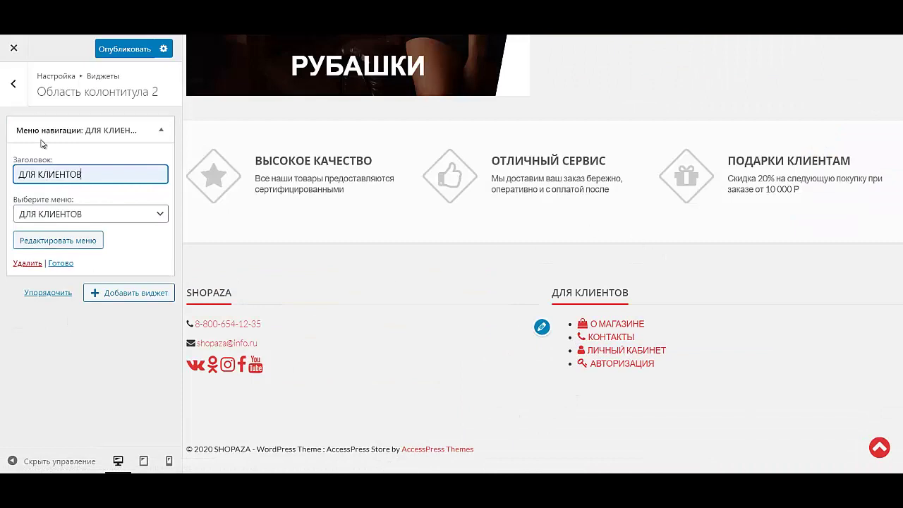
pyautogui.click(161, 134)
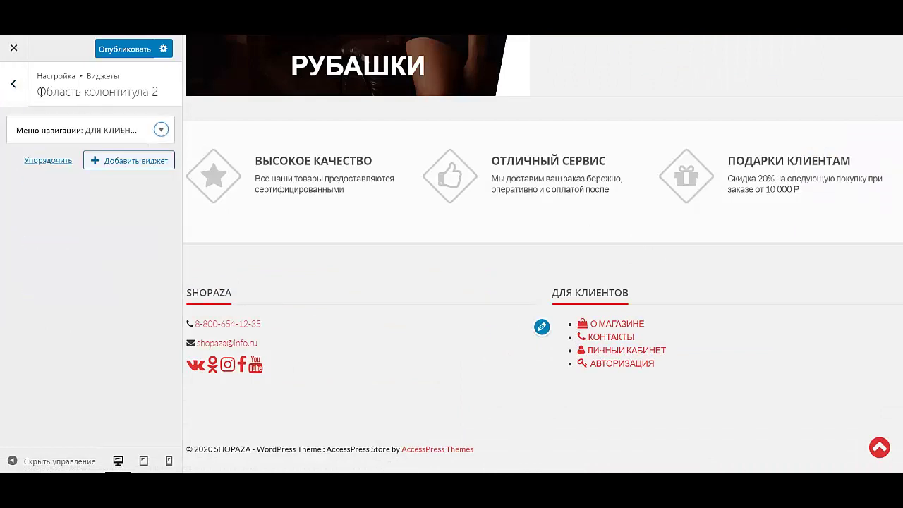
# Add a Text widget to the Область колонтитула 3 footer area and title it У ВАС ВОПРОСЫ?
pyautogui.click(21, 93)
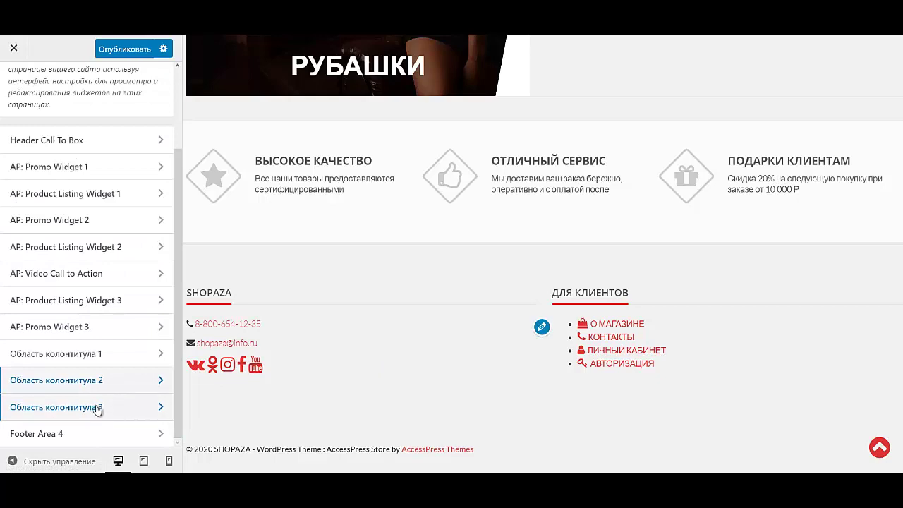
pyautogui.click(97, 408)
pyautogui.click(146, 126)
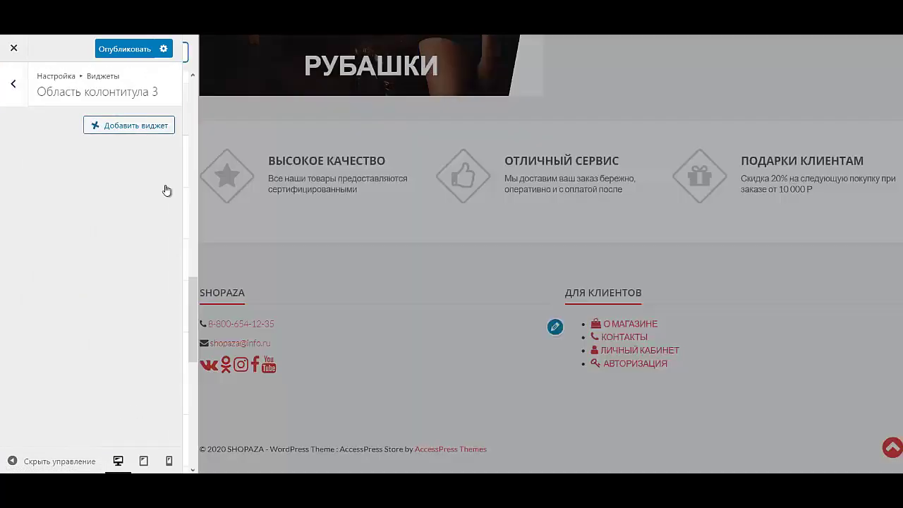
pyautogui.scroll(-3, 303, 349)
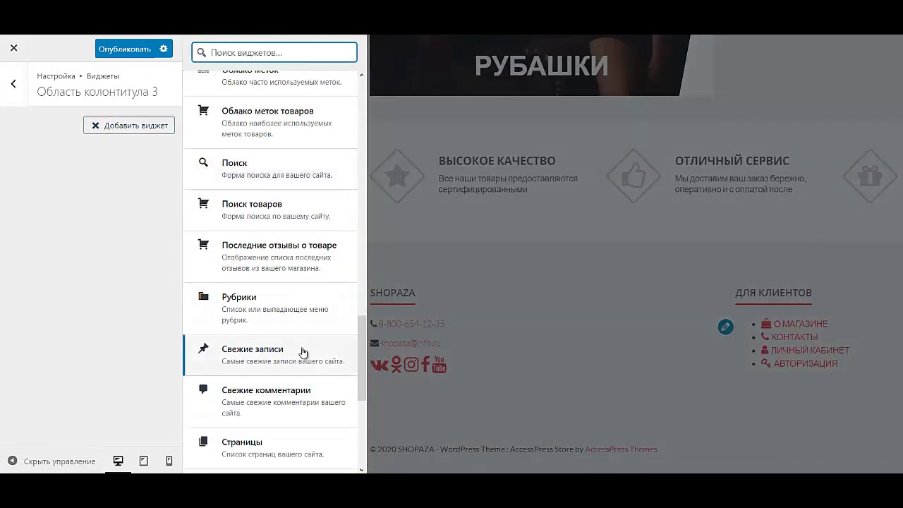
pyautogui.scroll(-5, 303, 351)
pyautogui.click(247, 254)
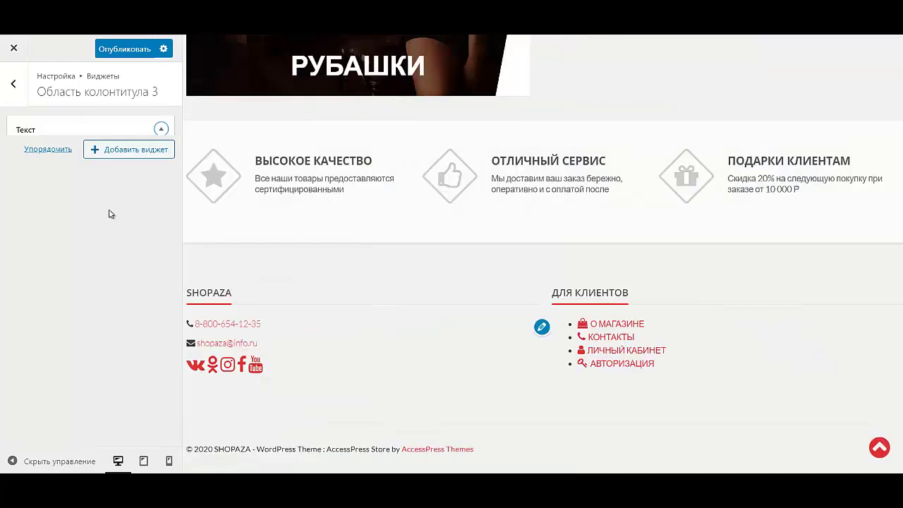
pyautogui.click(89, 176)
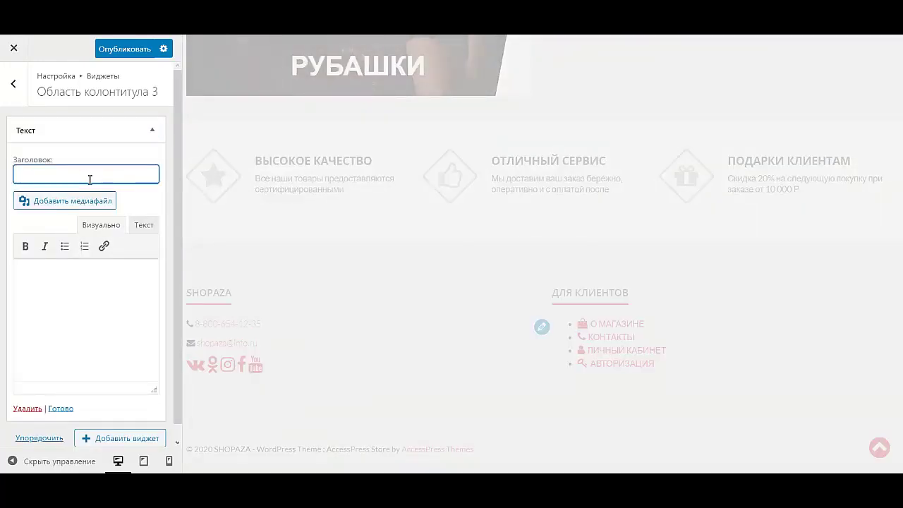
pyautogui.write('У ВАС')
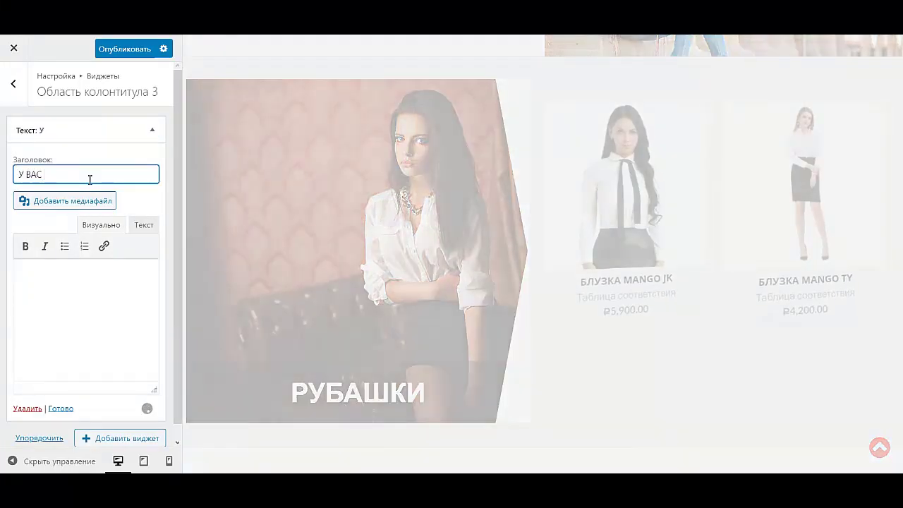
pyautogui.write(' ВОПРО')
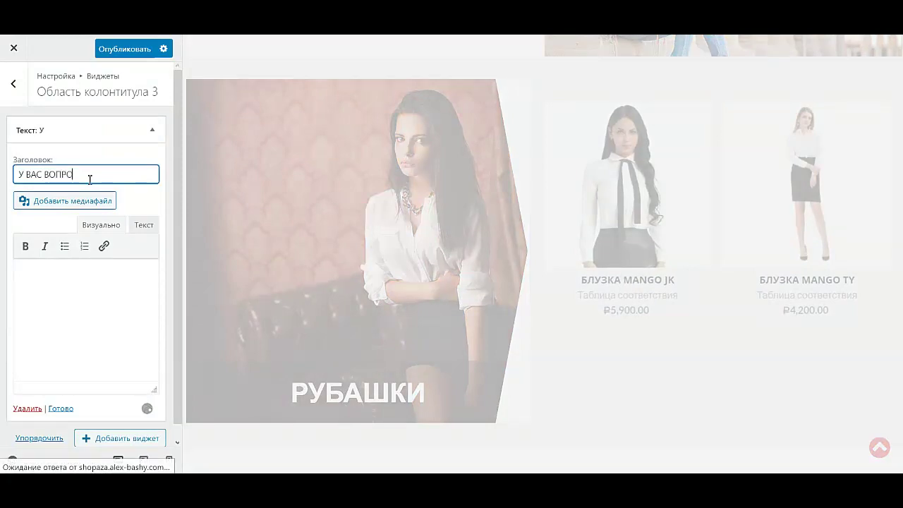
pyautogui.write('СЫ?')
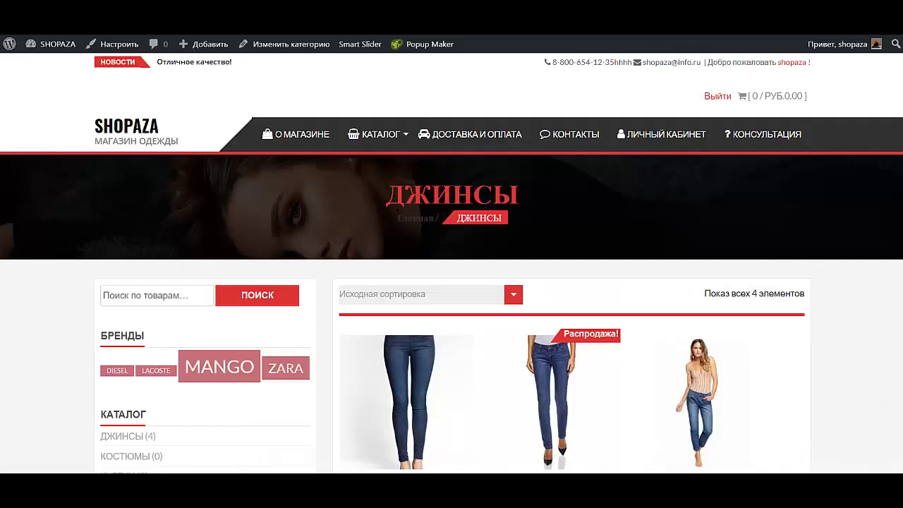
# Copy the [maxbutton id="1"] shortcode of the КОНСУЛЬТАЦИЯ button from MaxButtons in the site's admin console
pyautogui.moveTo(66, 43)
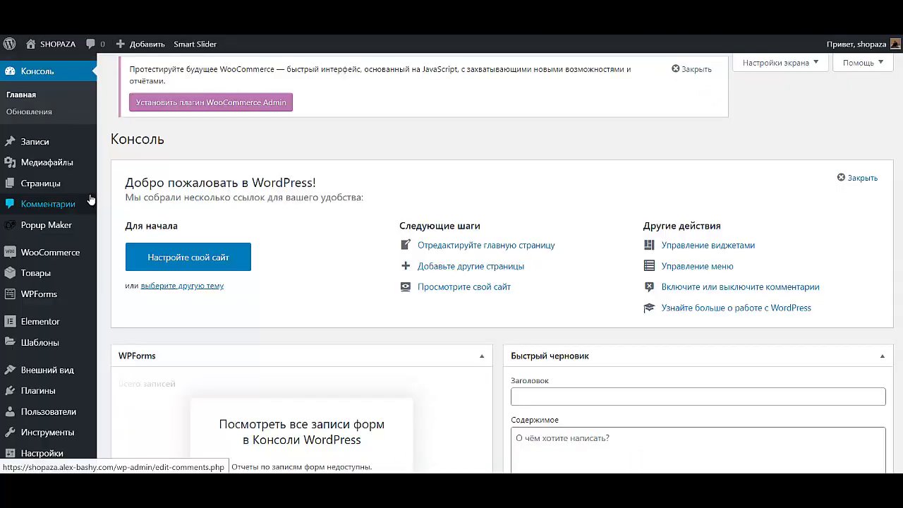
pyautogui.scroll(-5, 71, 282)
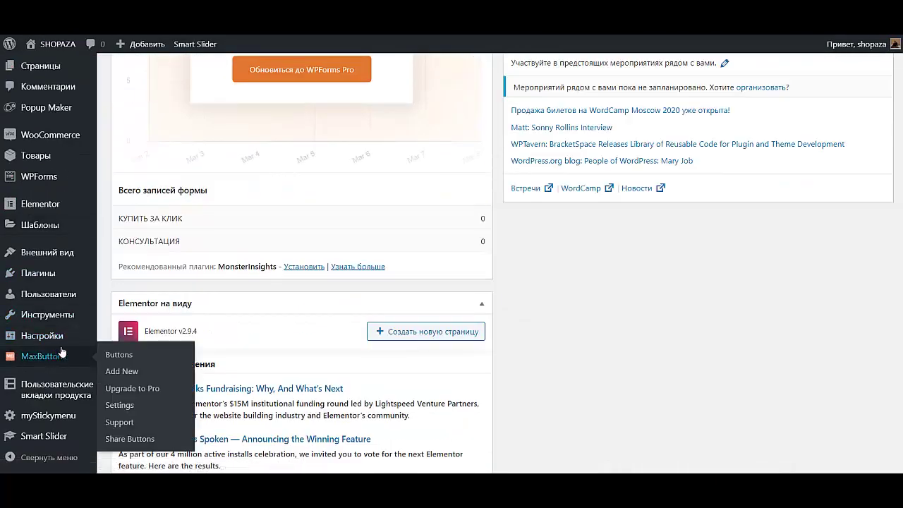
pyautogui.click(62, 352)
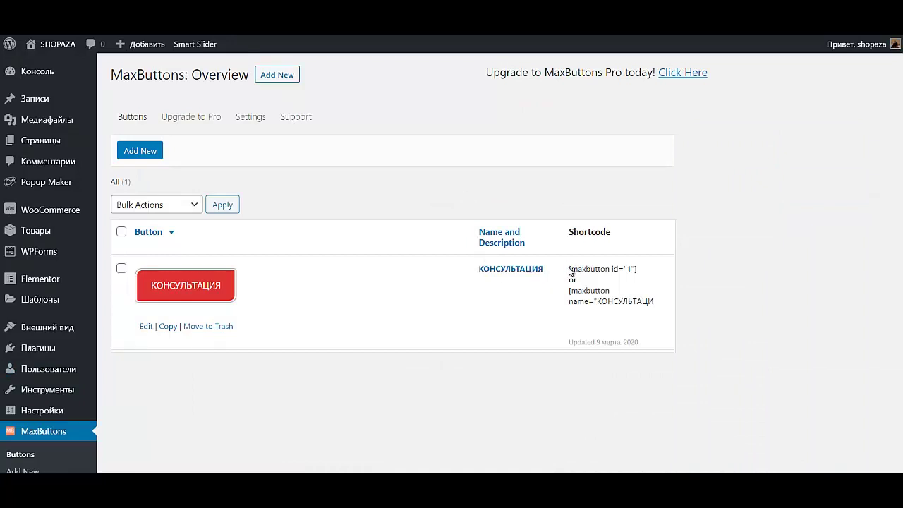
pyautogui.moveTo(570, 271); pyautogui.dragTo(640, 277)
pyautogui.hotkey('ctrl', 'c')
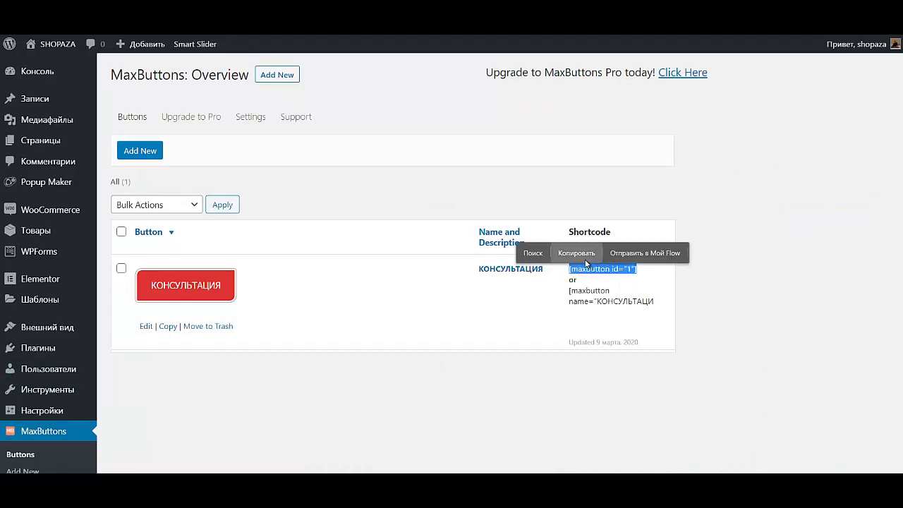
pyautogui.click(584, 259)
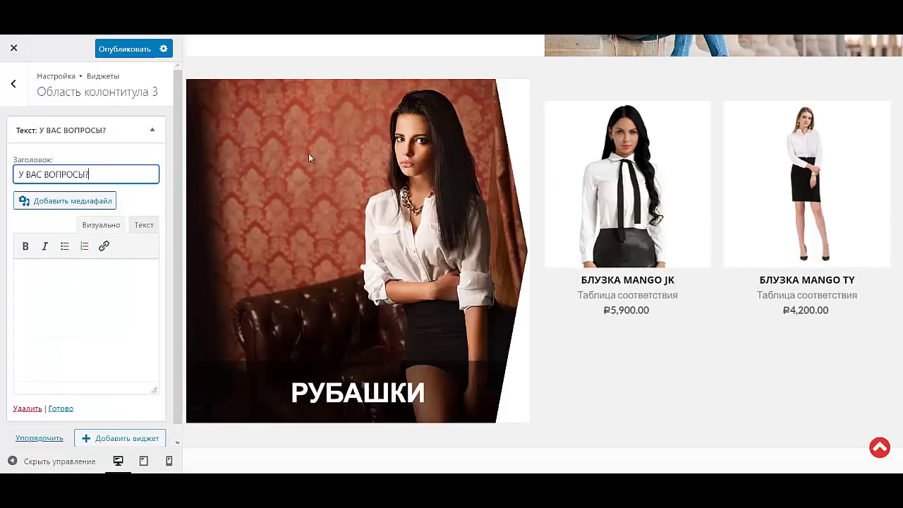
# Insert the shortcode [maxbutton id="1"] as the content of the У ВАС ВОПРОСЫ? text widget
pyautogui.click(91, 287)
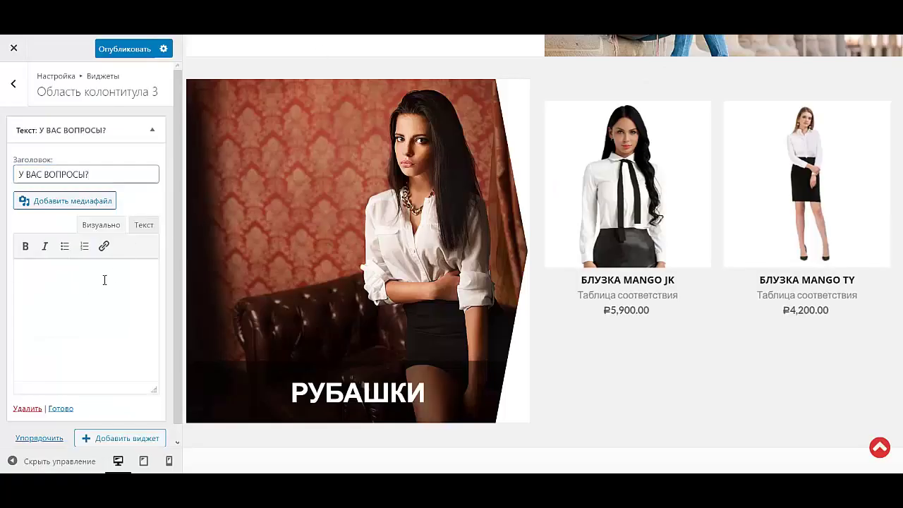
pyautogui.hotkey('ctrl', 'v')
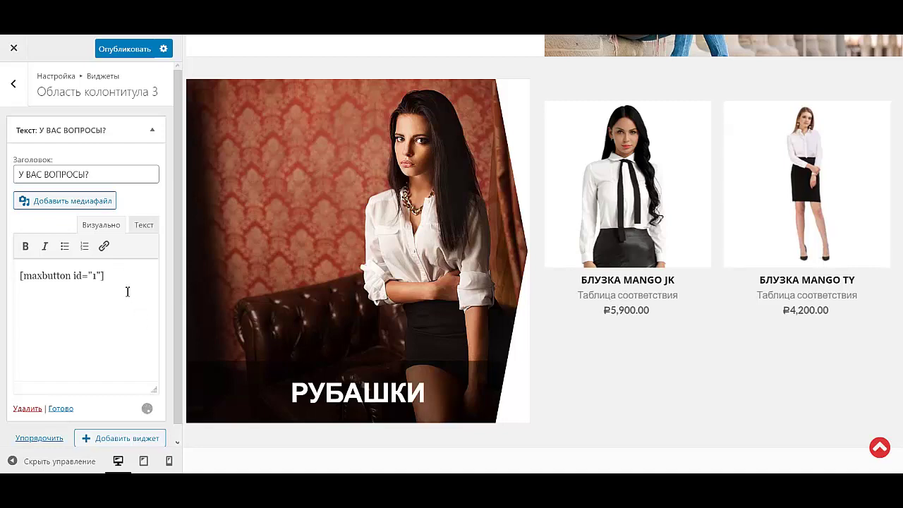
pyautogui.click(153, 130)
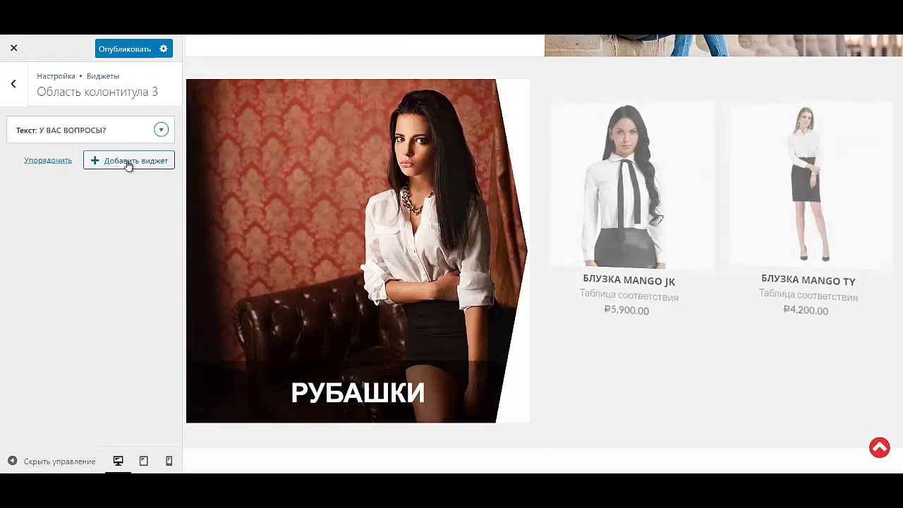
# Add an Изображение widget to the Область колонтитула 3 footer area and choose the payment card logos image plategi1.png for it
pyautogui.click(128, 161)
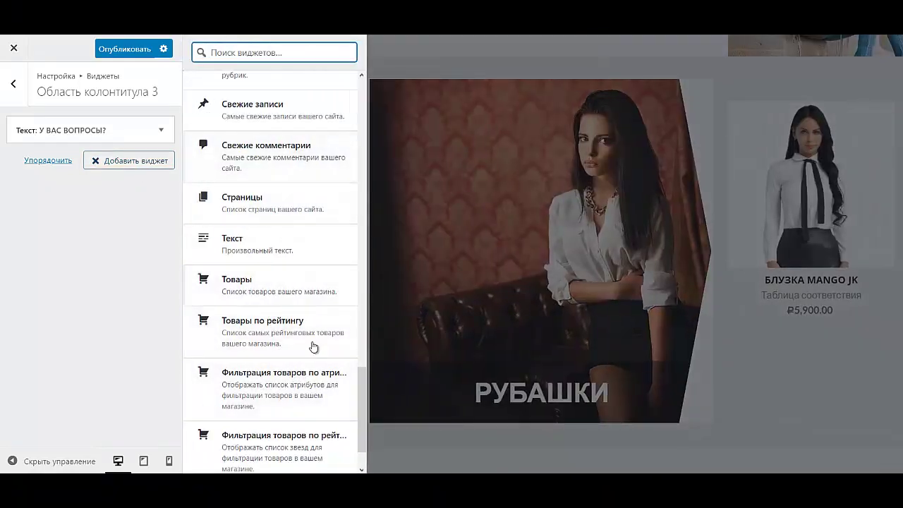
pyautogui.scroll(5, 262, 222)
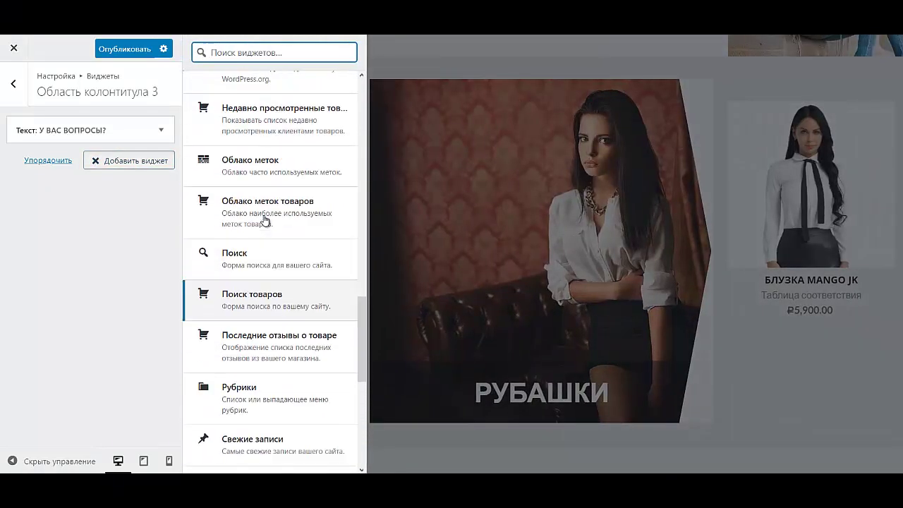
pyautogui.scroll(10, 265, 221)
pyautogui.scroll(-3, 268, 220)
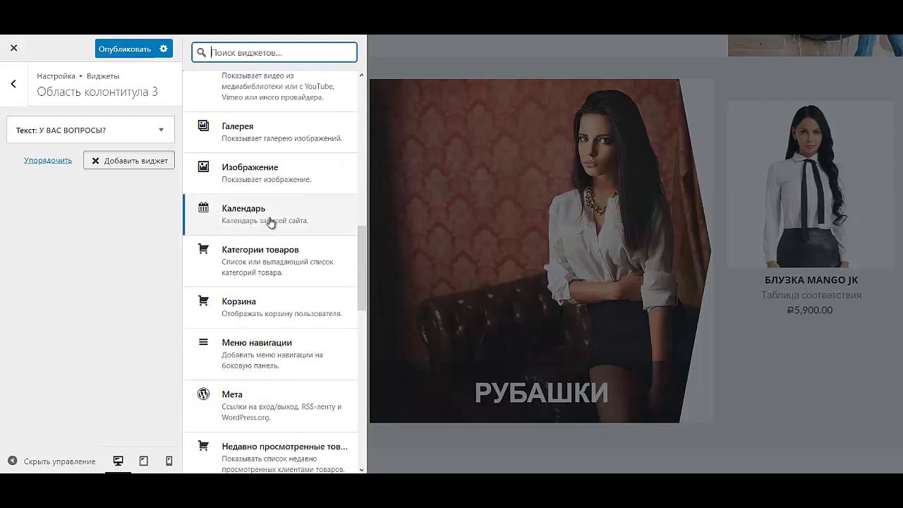
pyautogui.click(268, 178)
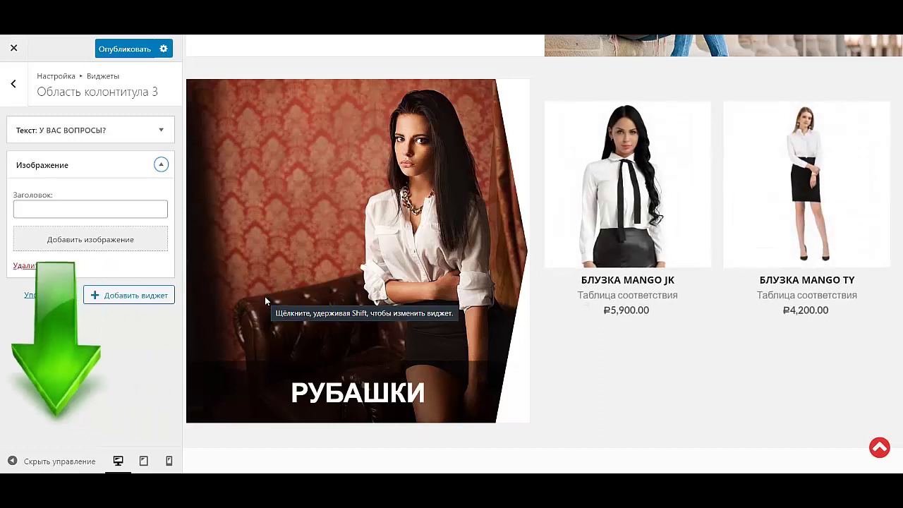
pyautogui.click(105, 242)
pyautogui.click(202, 95)
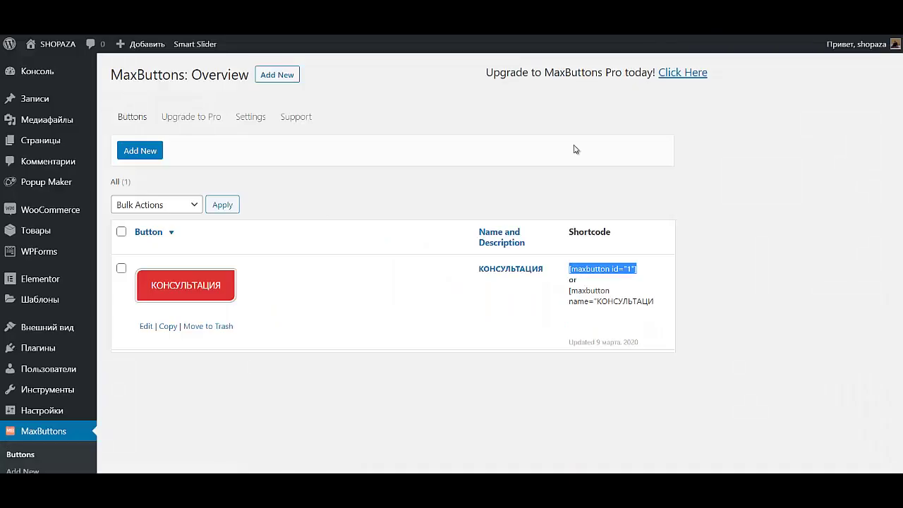
# Open the ДОСТАВКА И ОПЛАТА page from the site's page list in the admin console to copy its address
pyautogui.moveTo(66, 143)
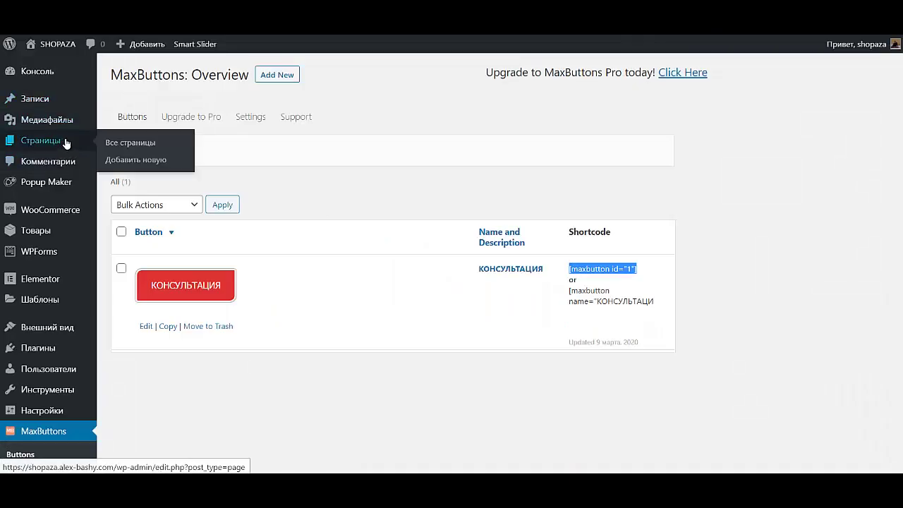
pyautogui.click(120, 152)
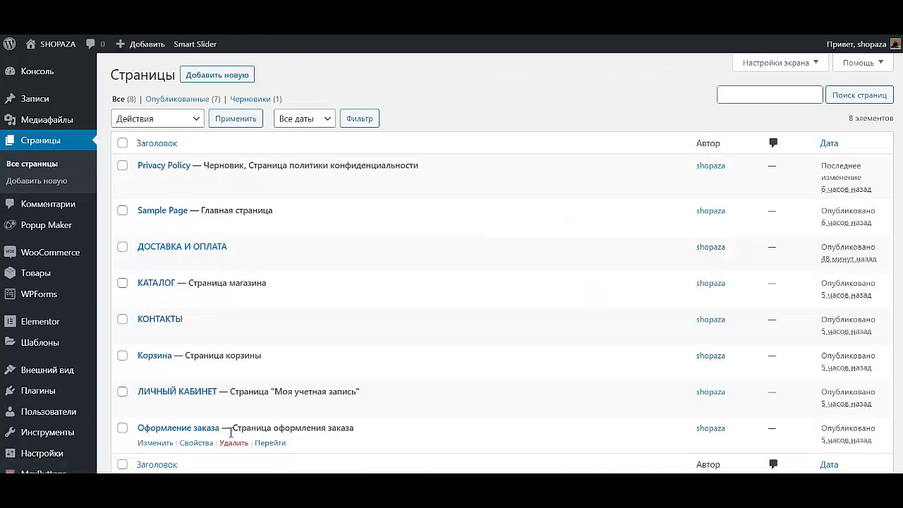
pyautogui.click(271, 264)
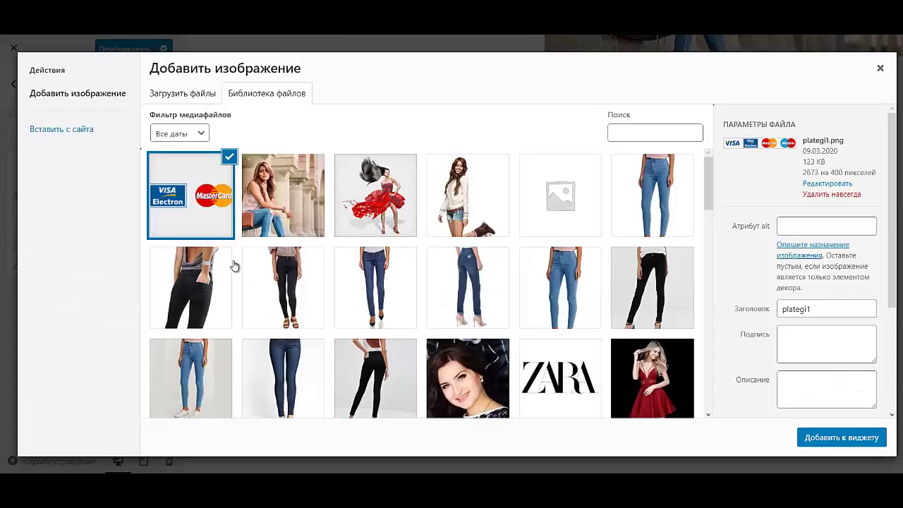
# Link the plategi1.png image to the copied ДОСТАВКА И ОПЛАТА page address, add it to the widget and publish the changes
pyautogui.scroll(-3, 818, 303)
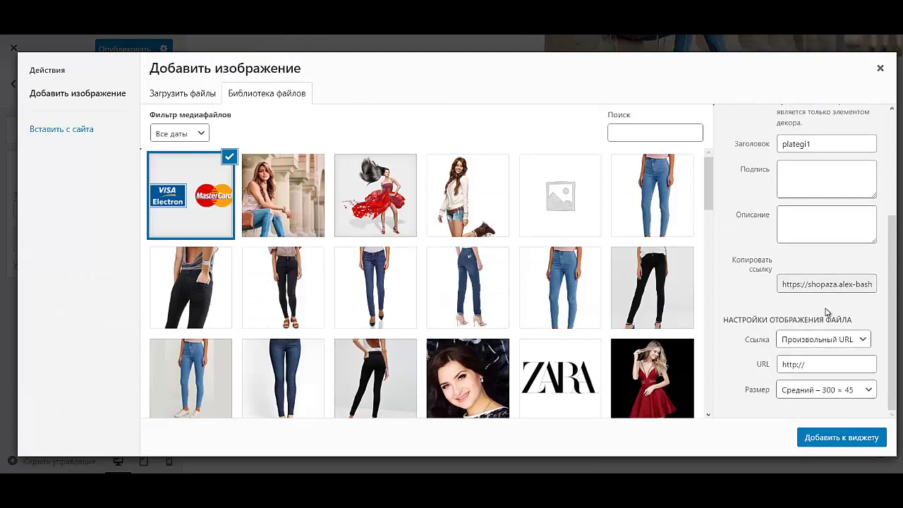
pyautogui.tripleClick(838, 364)
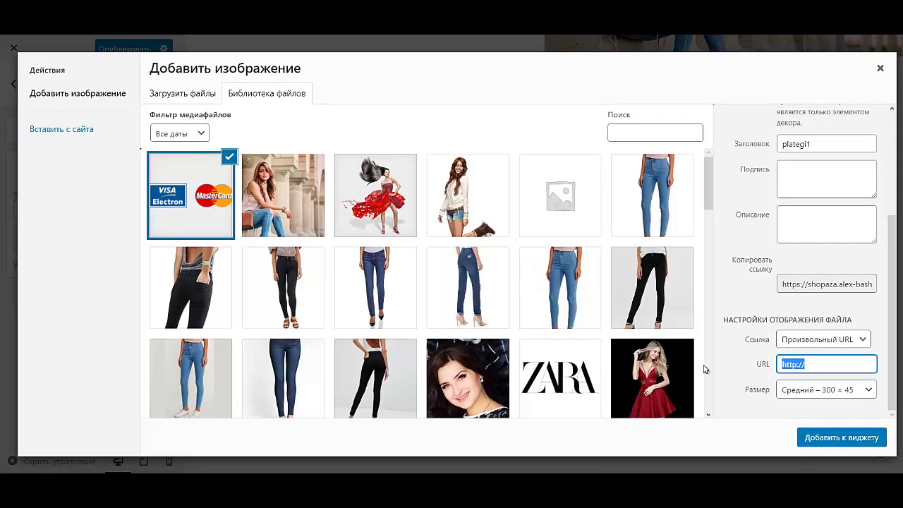
pyautogui.hotkey('ctrl', 'v')
pyautogui.tripleClick(820, 367)
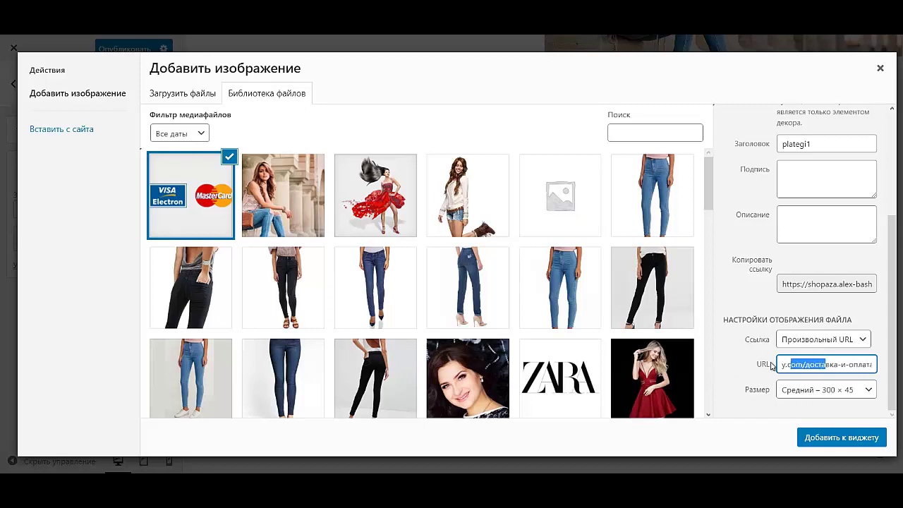
pyautogui.click(851, 437)
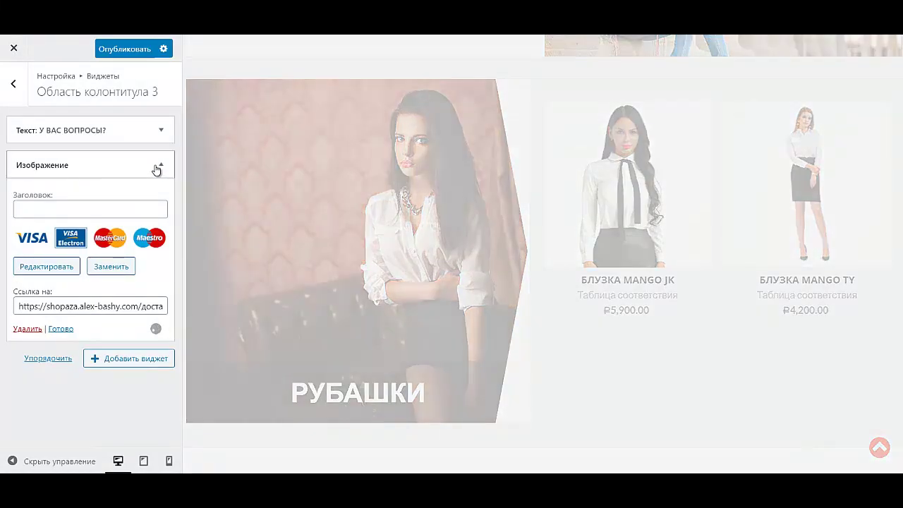
pyautogui.click(161, 165)
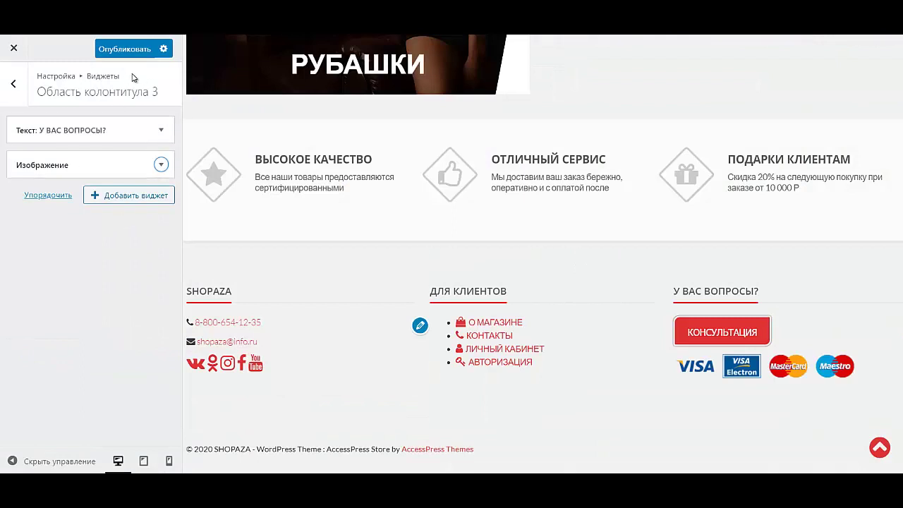
pyautogui.click(139, 53)
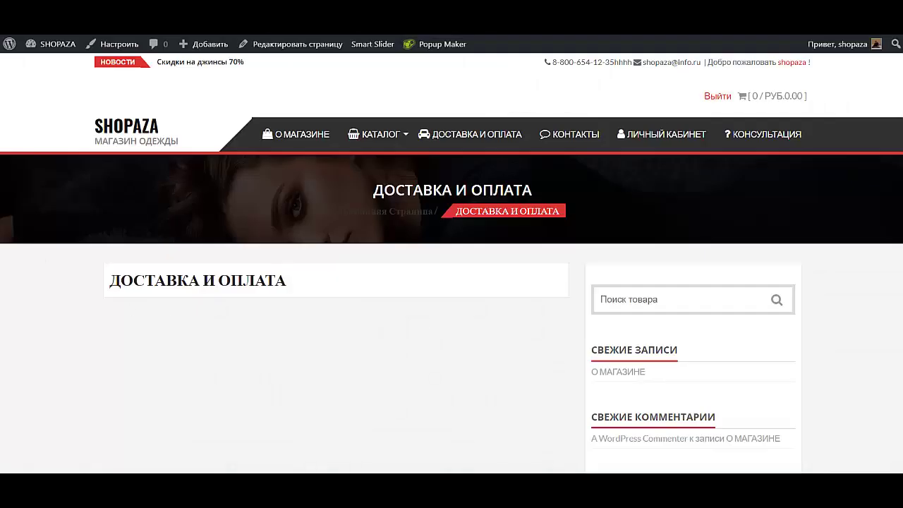
# Open the theme's footer template footer.php (Подвал) in the admin console's theme editor, accepting the direct-editing warning
pyautogui.moveTo(49, 45)
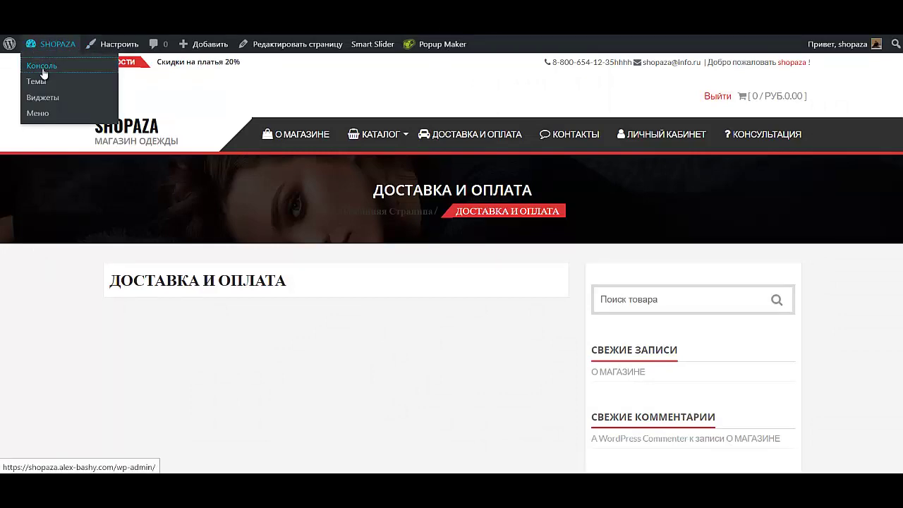
pyautogui.click(42, 70)
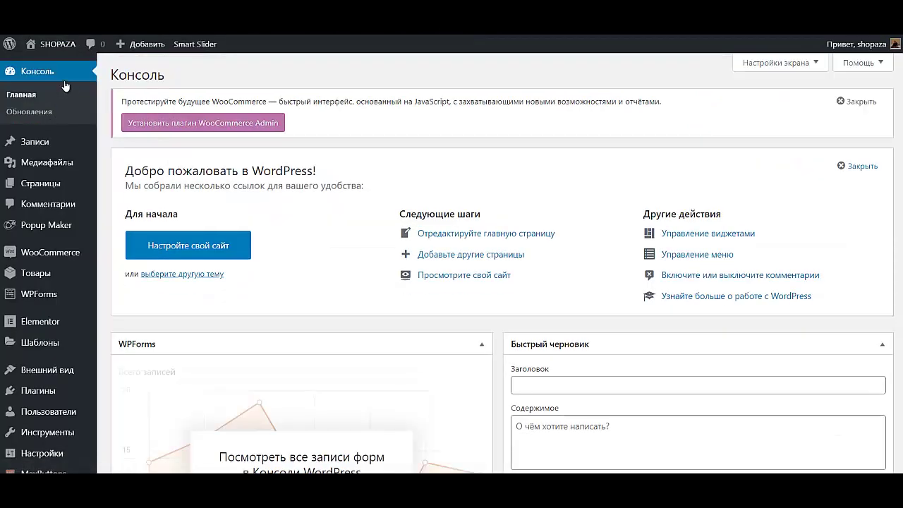
pyautogui.moveTo(34, 374)
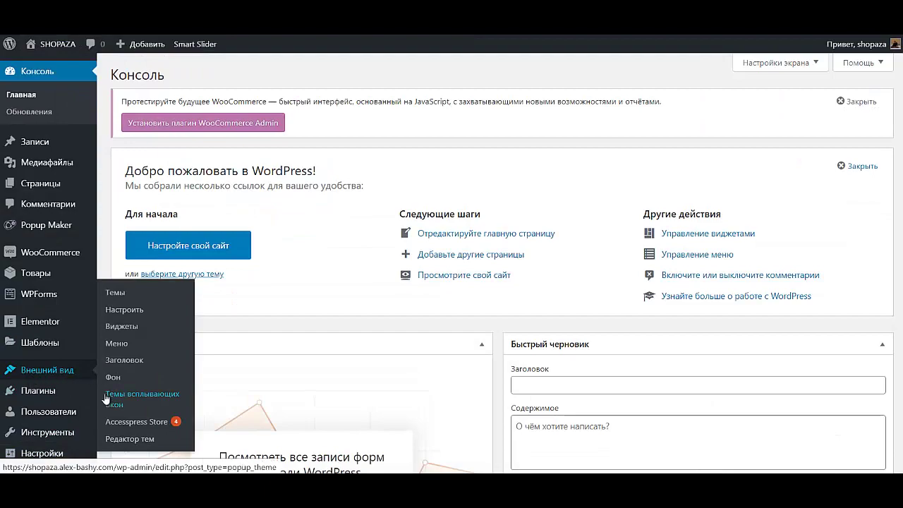
pyautogui.click(130, 438)
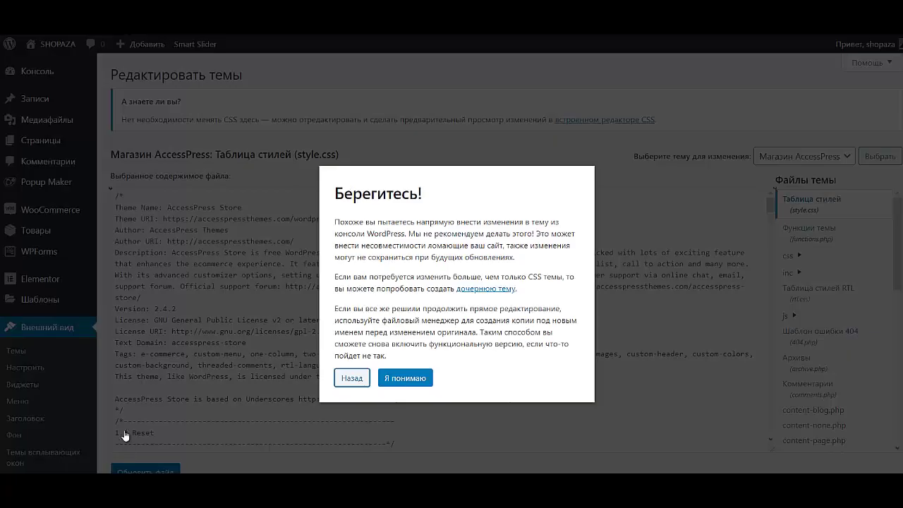
pyautogui.click(397, 378)
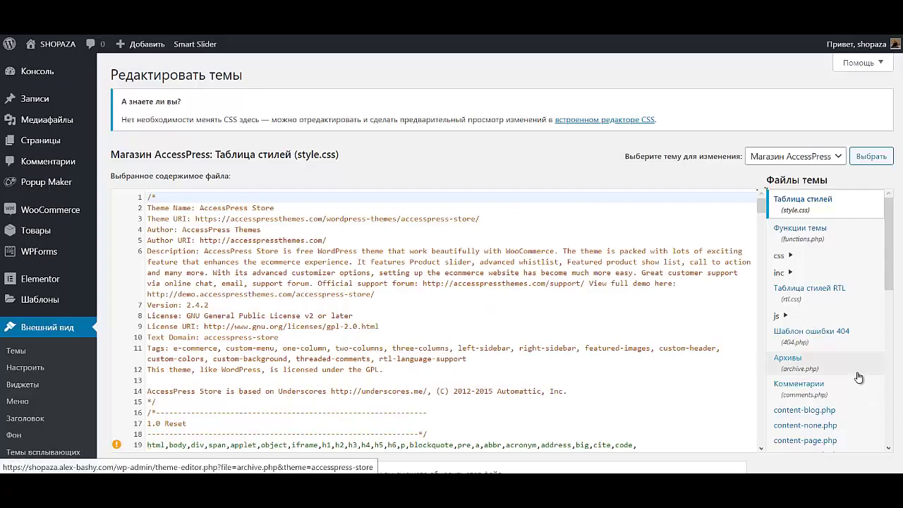
pyautogui.scroll(-3, 842, 331)
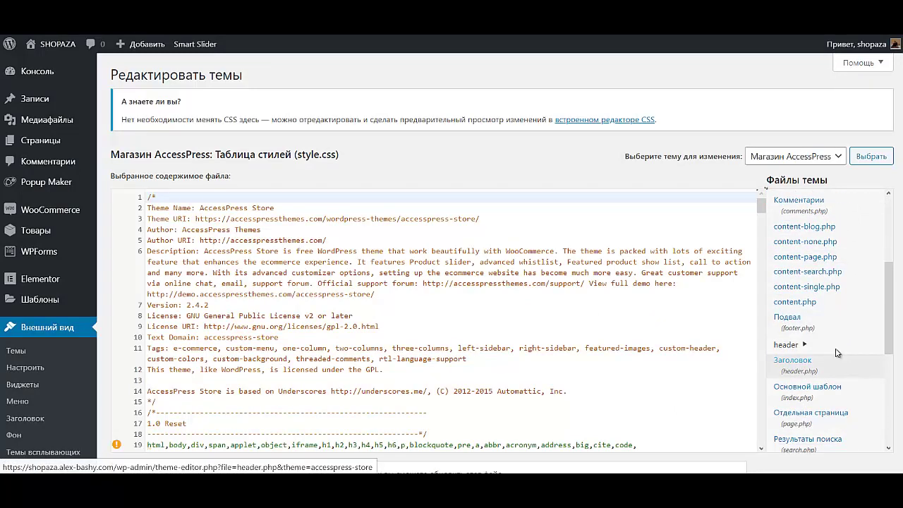
pyautogui.click(804, 331)
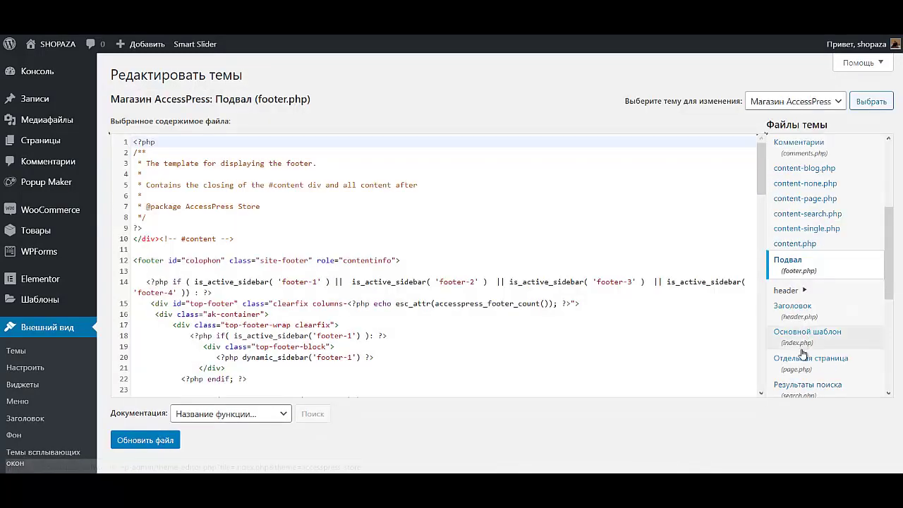
# Delete the PHP code that outputs the copyright and theme credit inside the site-info div of footer.php
pyautogui.scroll(-4, 332, 262)
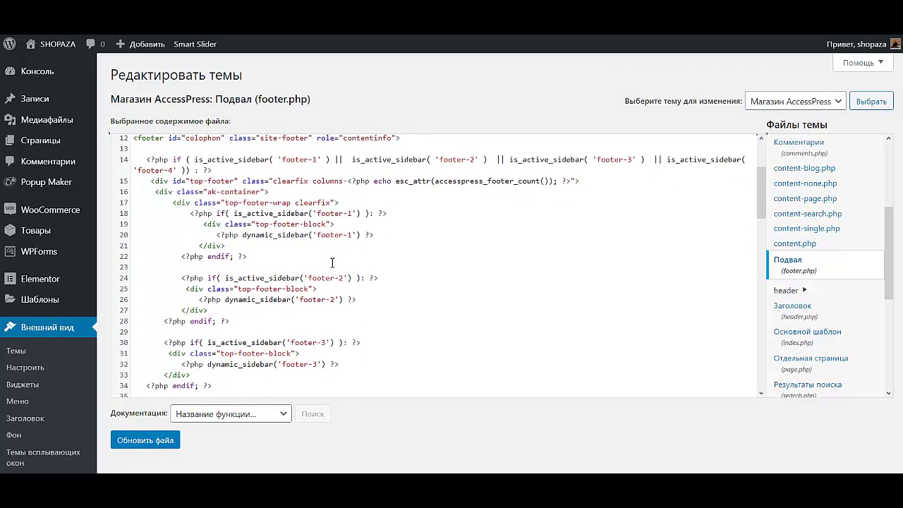
pyautogui.scroll(-5, 338, 262)
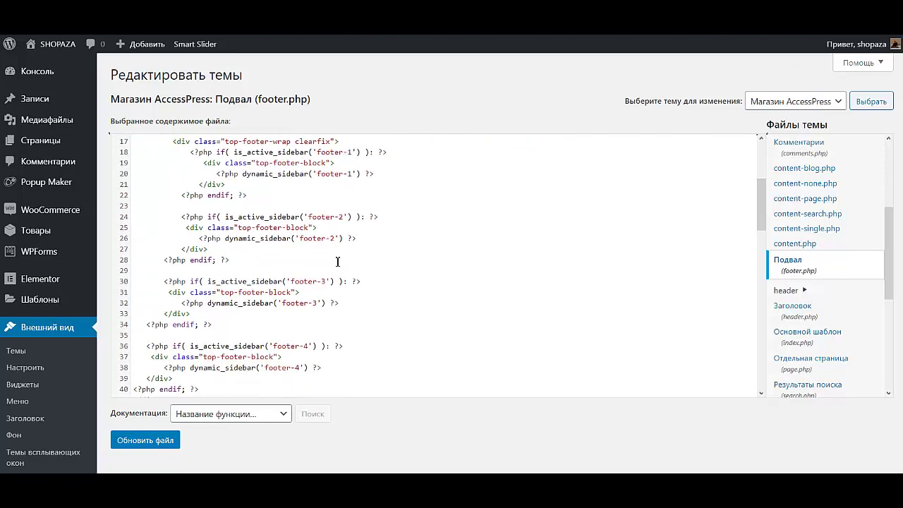
pyautogui.scroll(-7, 338, 261)
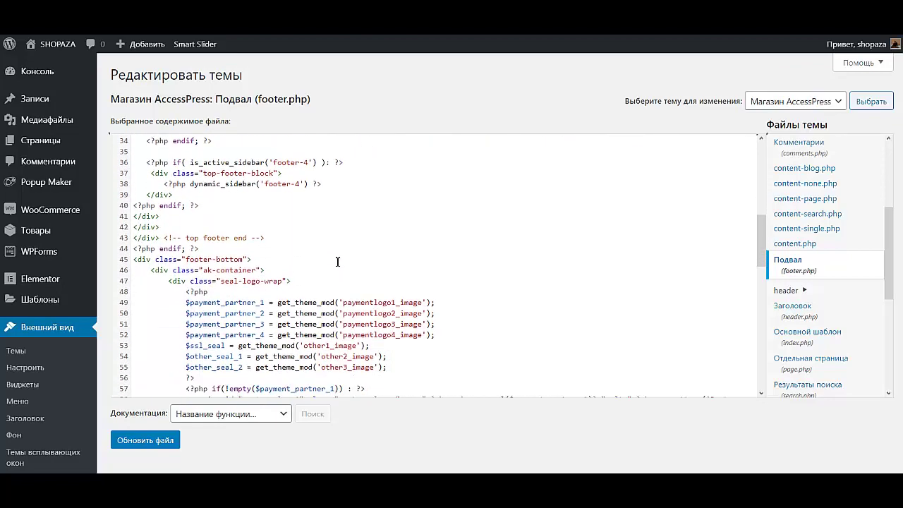
pyautogui.scroll(-9, 338, 262)
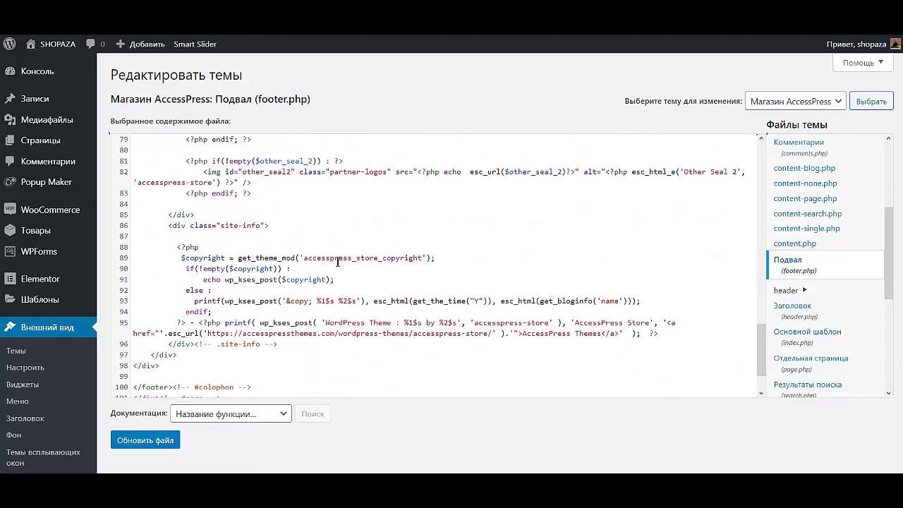
pyautogui.scroll(-3, 338, 261)
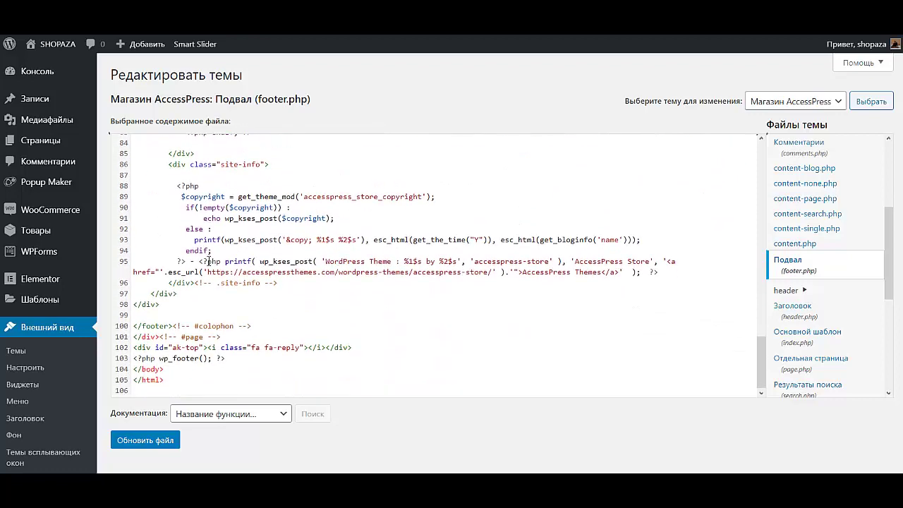
pyautogui.scroll(3, 192, 244)
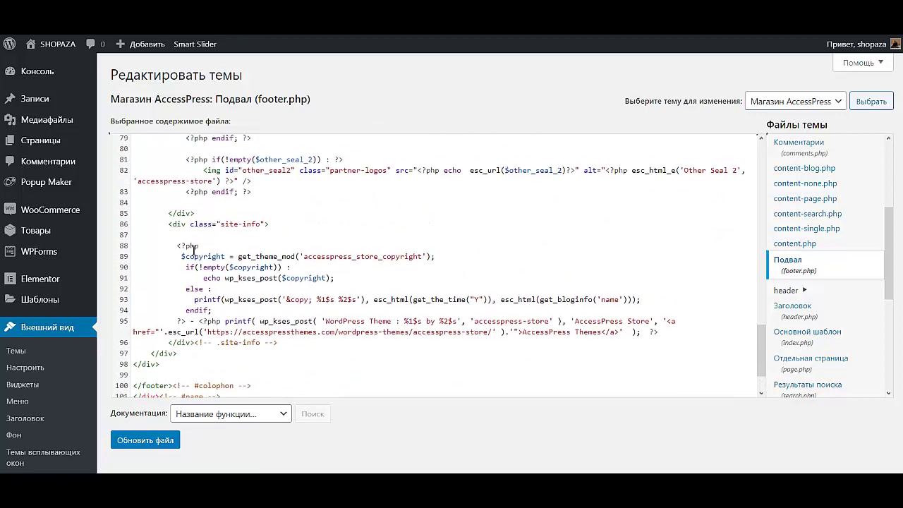
pyautogui.click(170, 226)
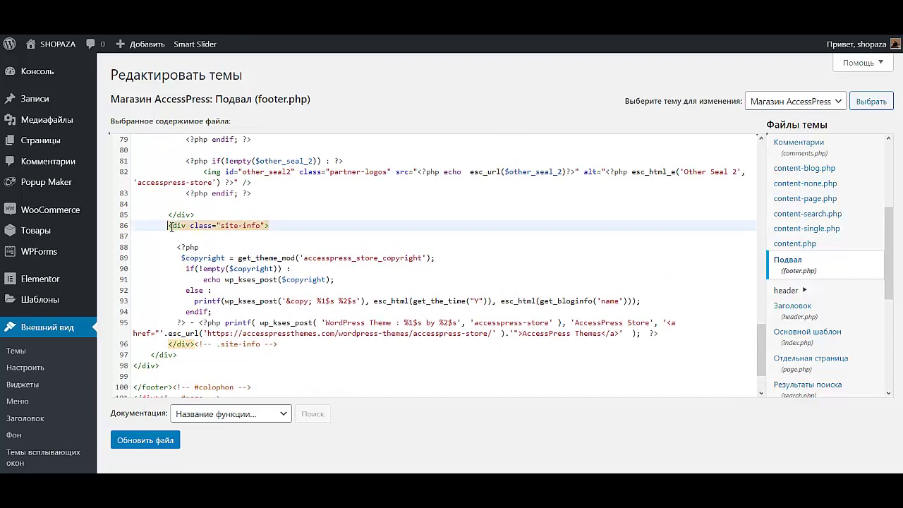
pyautogui.moveTo(171, 228); pyautogui.dragTo(296, 347)
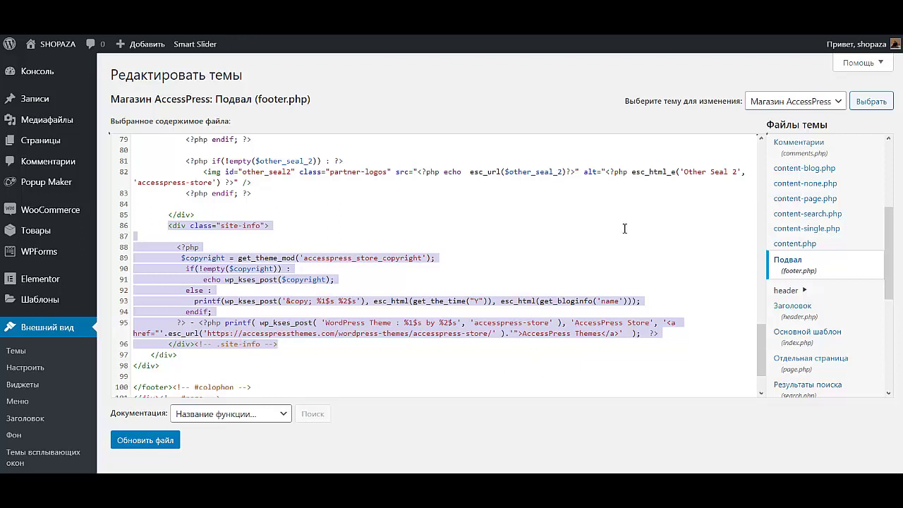
pyautogui.click(414, 205)
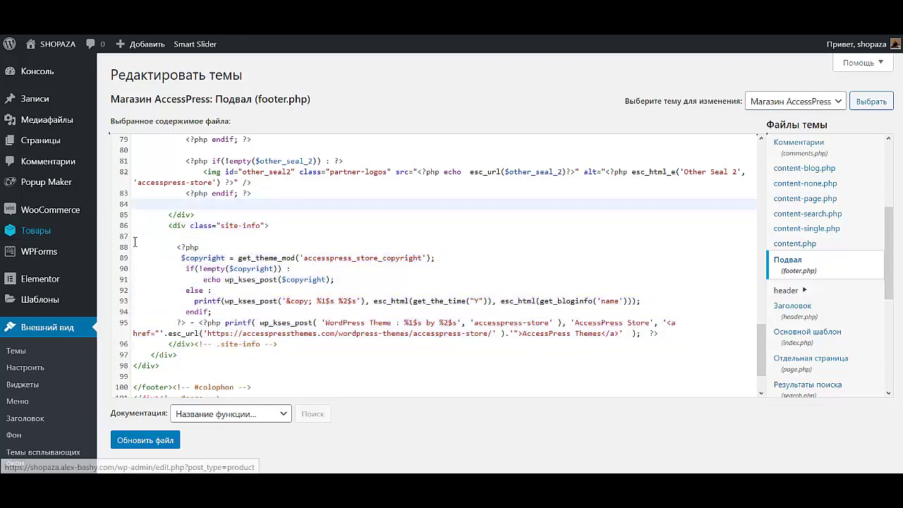
pyautogui.moveTo(173, 247); pyautogui.dragTo(672, 337)
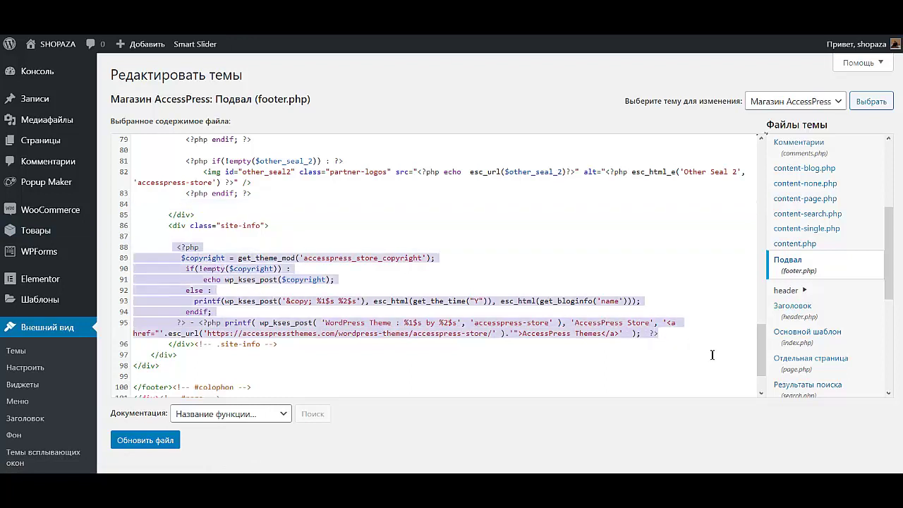
pyautogui.press('Delete')
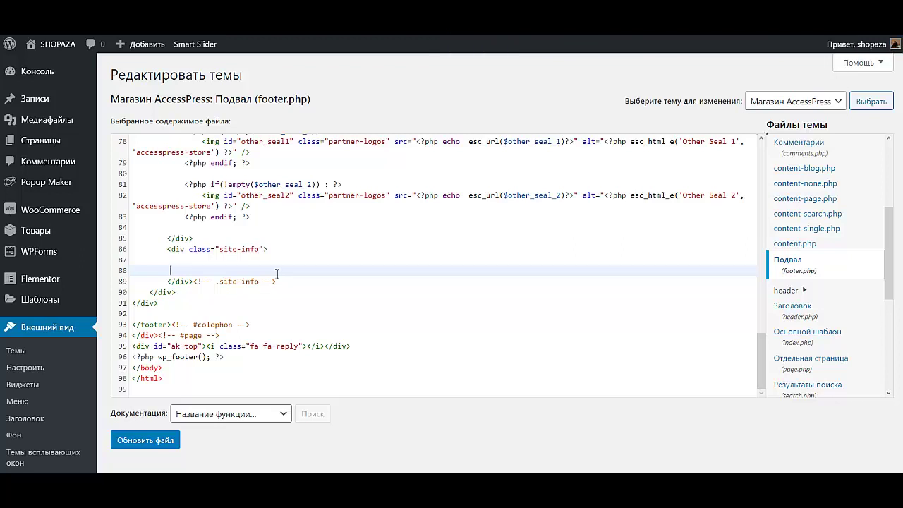
# Paste the line with the company's tax and bank account details inside the site-info div and update footer.php
pyautogui.click(294, 250)
pyautogui.press('Return')
pyautogui.press('Return')
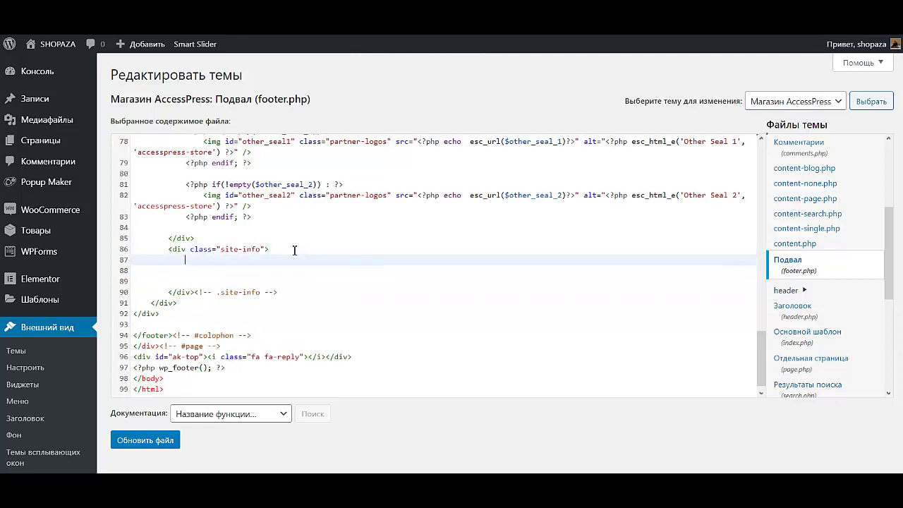
pyautogui.hotkey('ctrl', 'v')
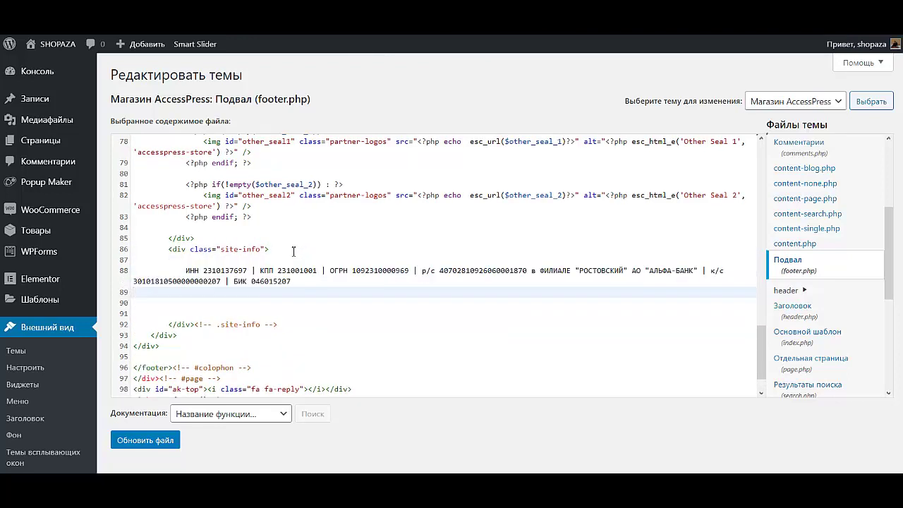
pyautogui.click(145, 442)
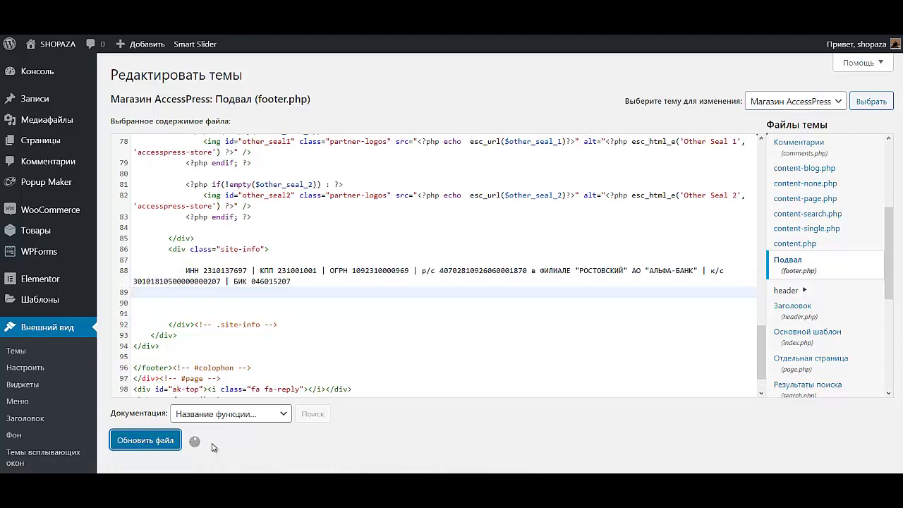
# Check the company details line at the bottom of the reloaded customizer preview and close the customizer
pyautogui.scroll(-2, 122, 446)
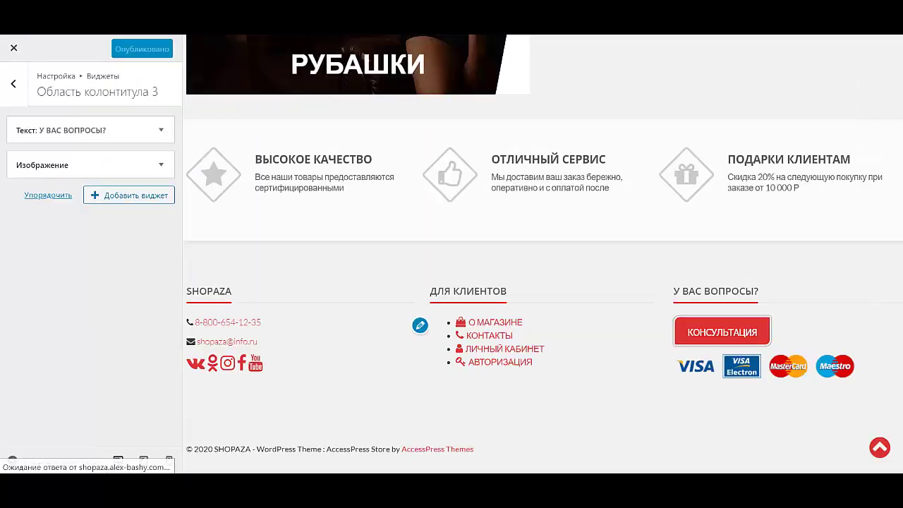
pyautogui.scroll(-10, 332, 105)
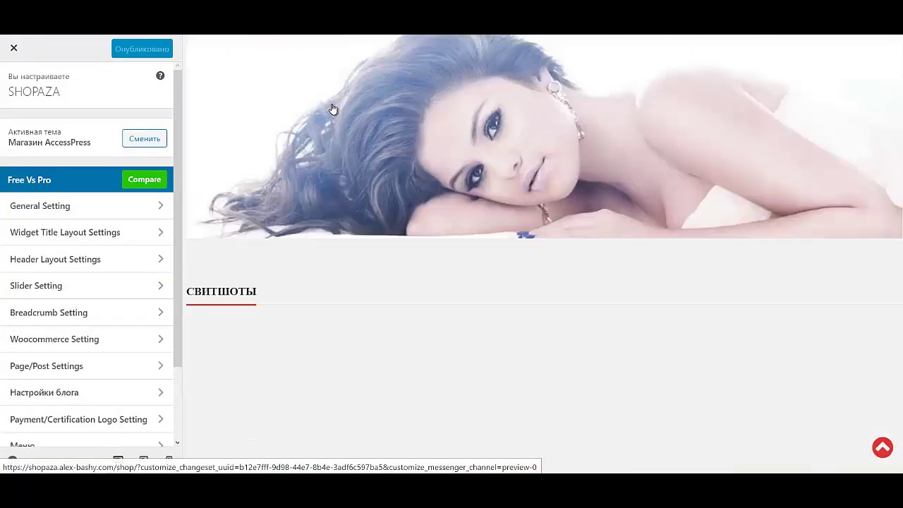
pyautogui.scroll(-10, 332, 107)
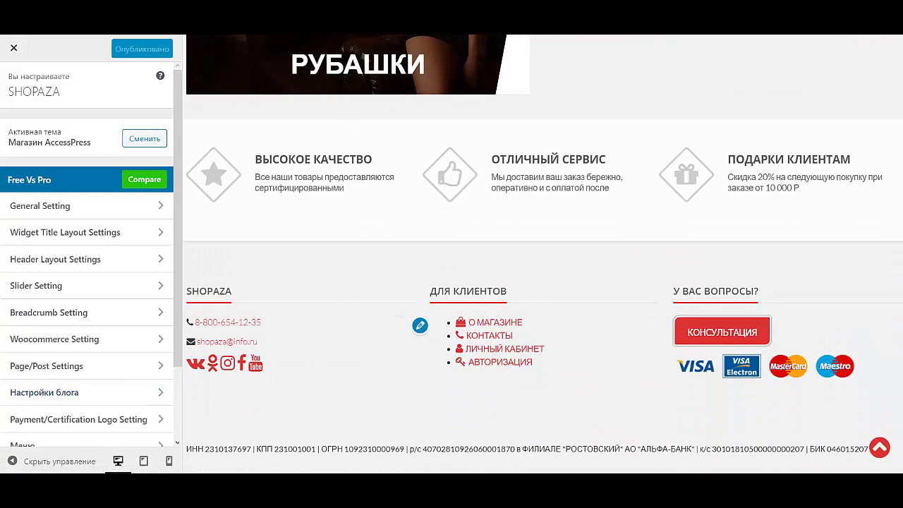
pyautogui.click(16, 46)
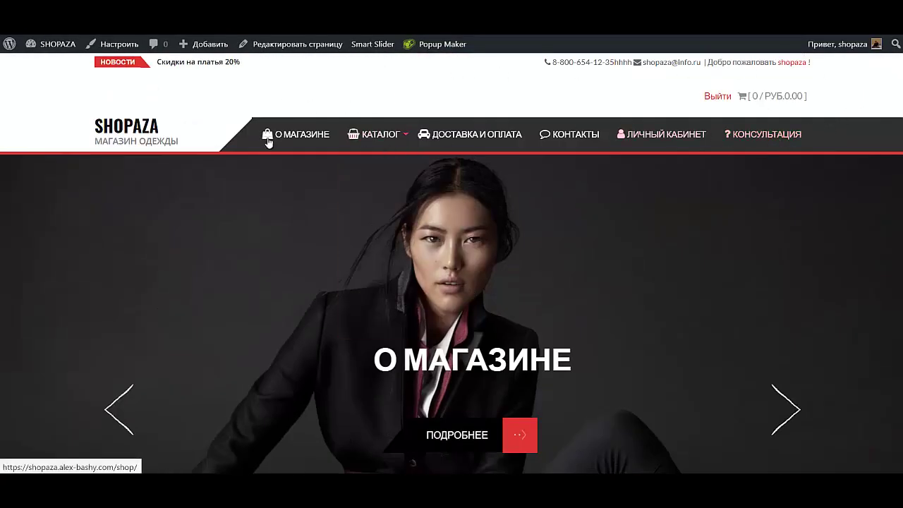
# Review the live home page from the slider down to the footer, advancing the ПЛАТЬЯ product carousel along the way
pyautogui.scroll(-3, 321, 189)
pyautogui.scroll(-4, 322, 189)
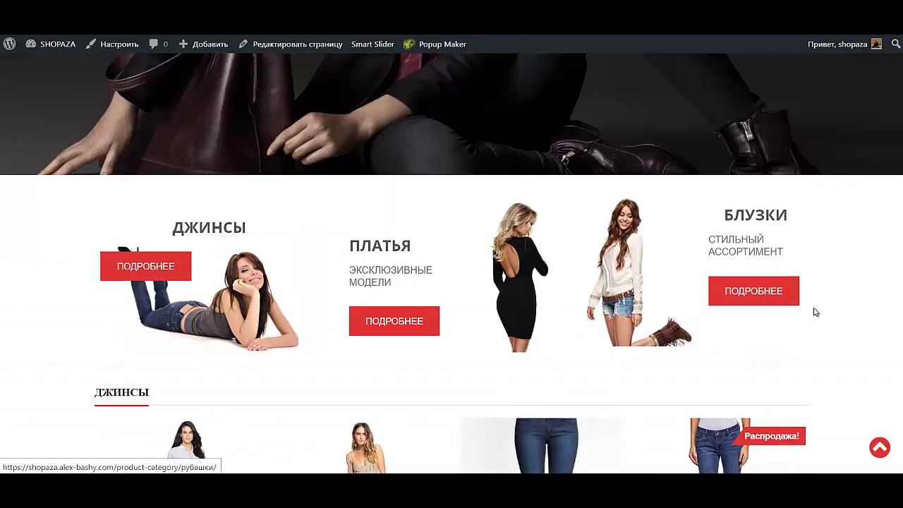
pyautogui.scroll(-1, 393, 323)
pyautogui.scroll(-2, 392, 323)
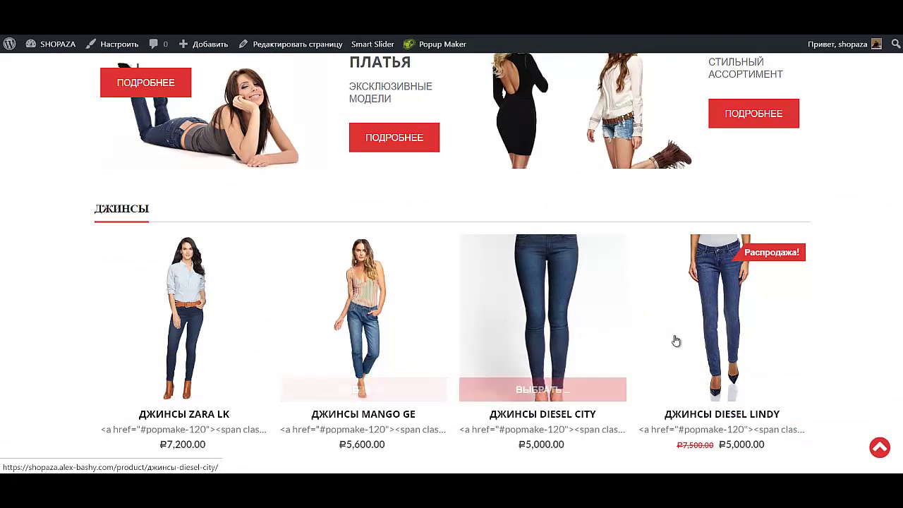
pyautogui.scroll(-3, 783, 338)
pyautogui.scroll(-3, 443, 316)
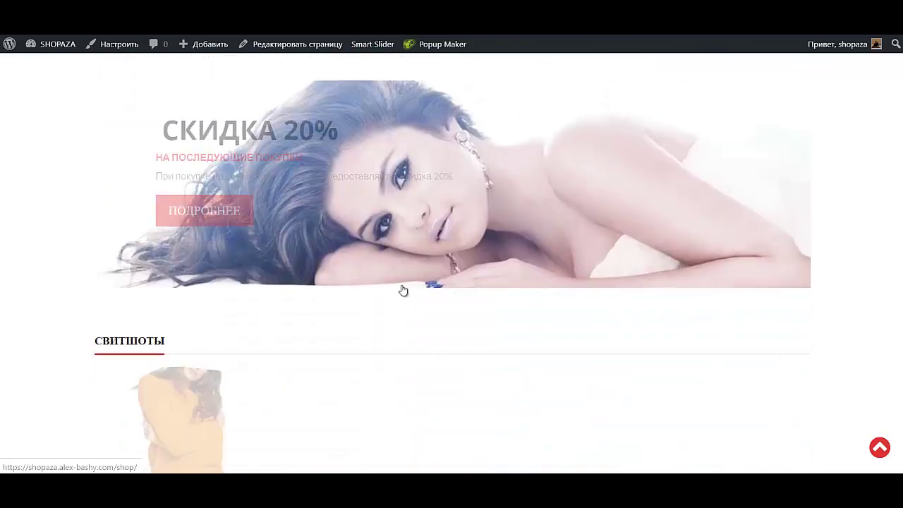
pyautogui.scroll(-7, 558, 250)
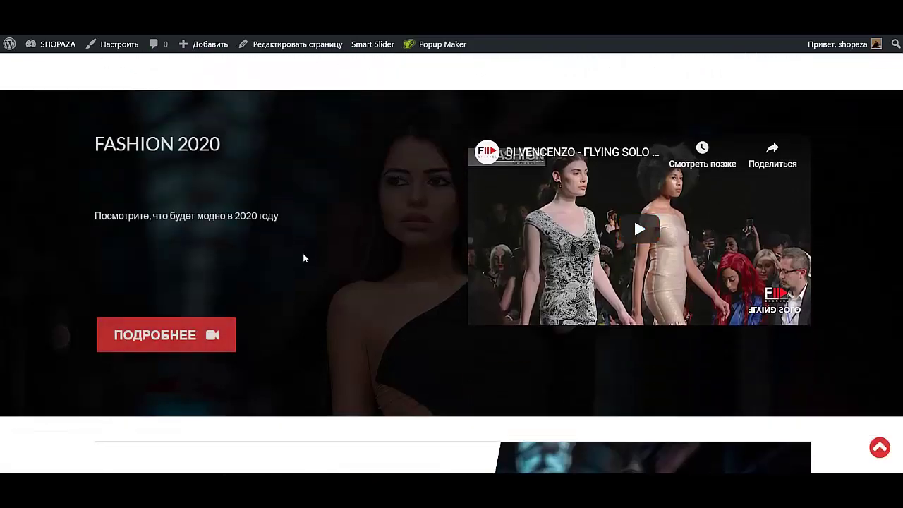
pyautogui.scroll(-4, 303, 252)
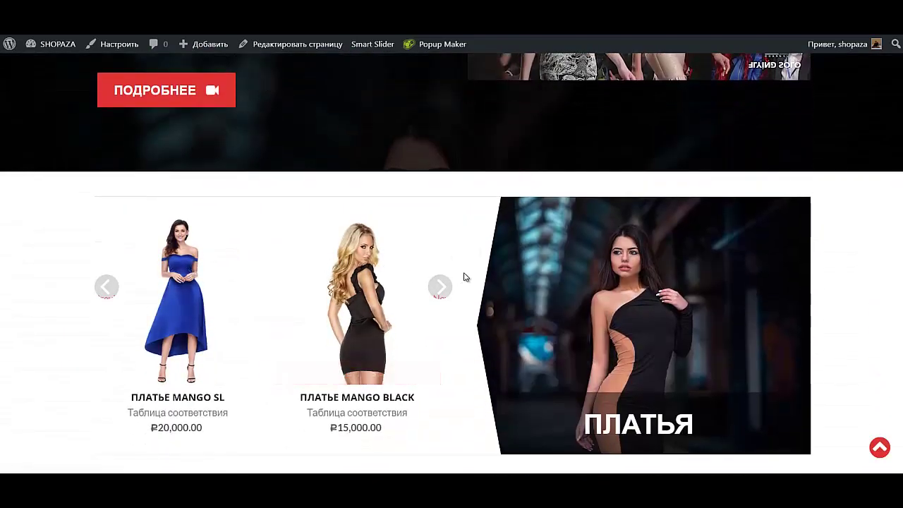
pyautogui.click(441, 285)
pyautogui.scroll(-4, 467, 287)
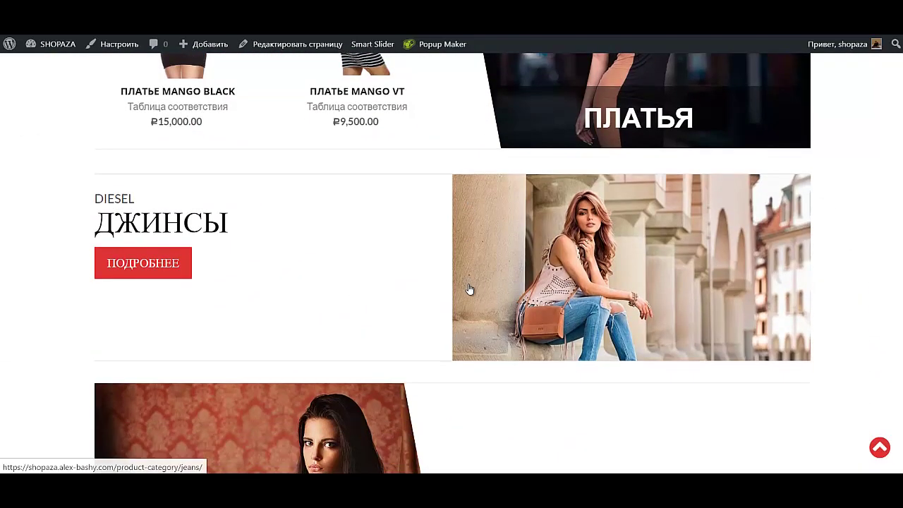
pyautogui.scroll(-3, 451, 285)
pyautogui.scroll(-6, 395, 280)
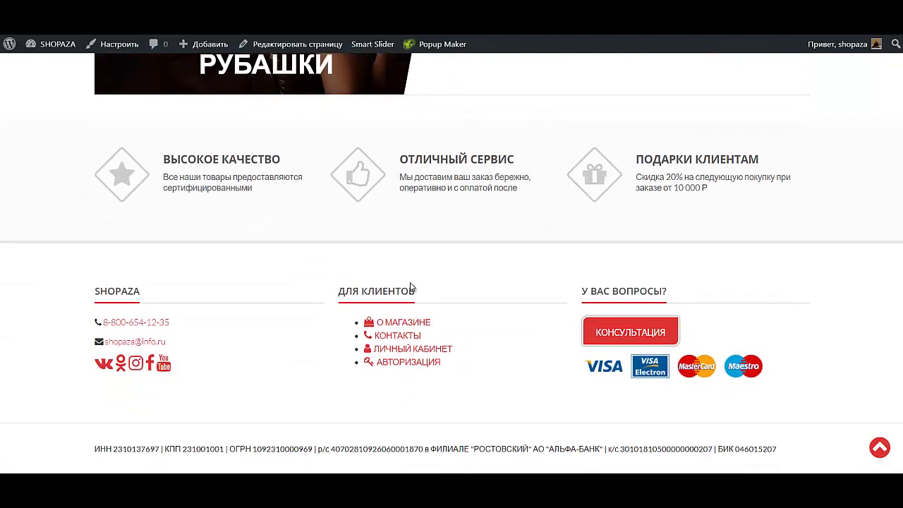
# Open the store's ЛИЧНЫЙ КАБИНЕТ page and examine the widgets in its sidebar
pyautogui.scroll(8, 411, 287)
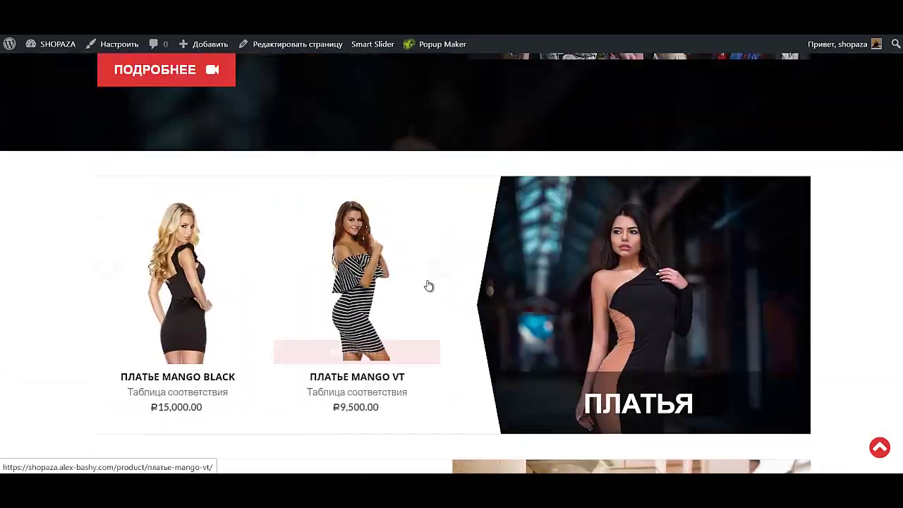
pyautogui.scroll(10, 430, 285)
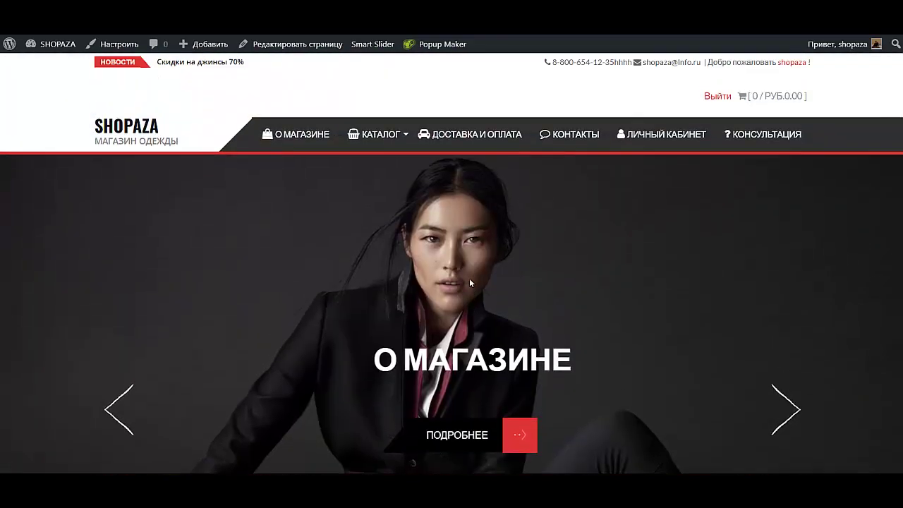
pyautogui.click(681, 141)
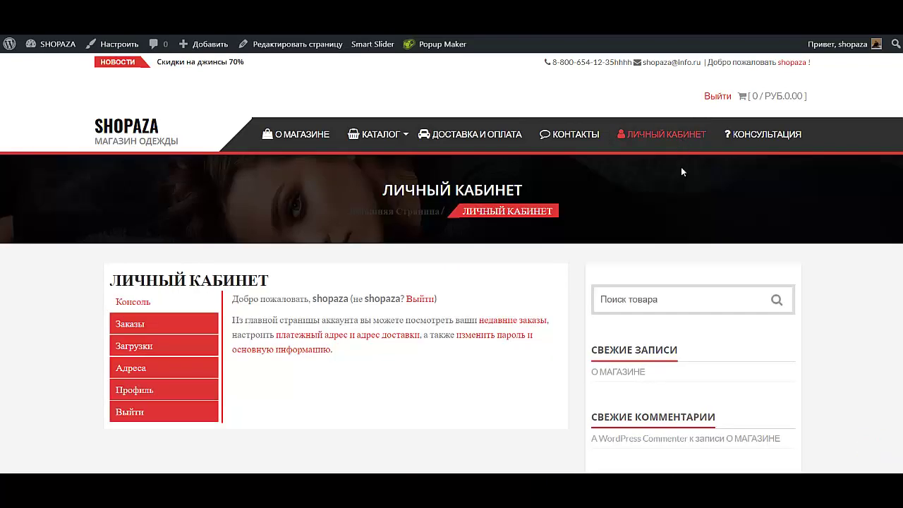
pyautogui.scroll(-3, 695, 223)
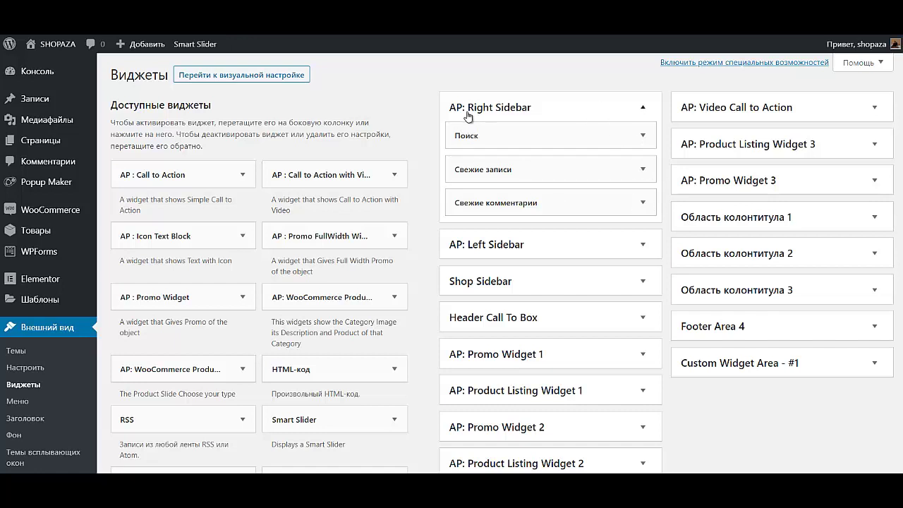
# Delete the Поиск, Свежие записи and Свежие комментарии widgets from AP: Right Sidebar on the admin Виджеты page
pyautogui.click(643, 136)
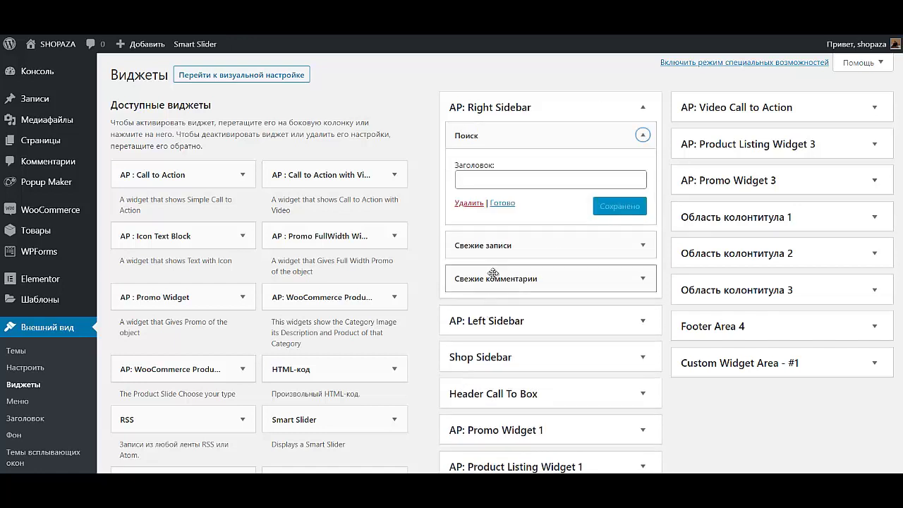
pyautogui.click(477, 205)
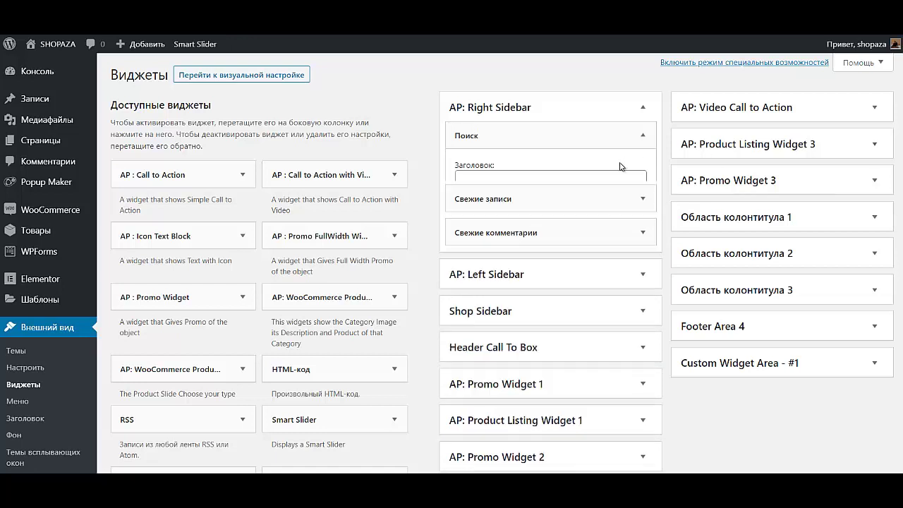
pyautogui.click(644, 135)
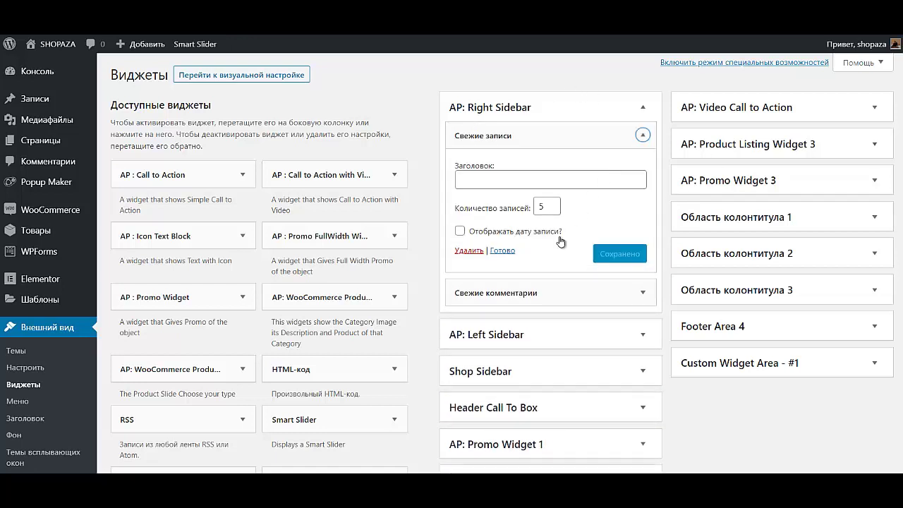
pyautogui.click(477, 252)
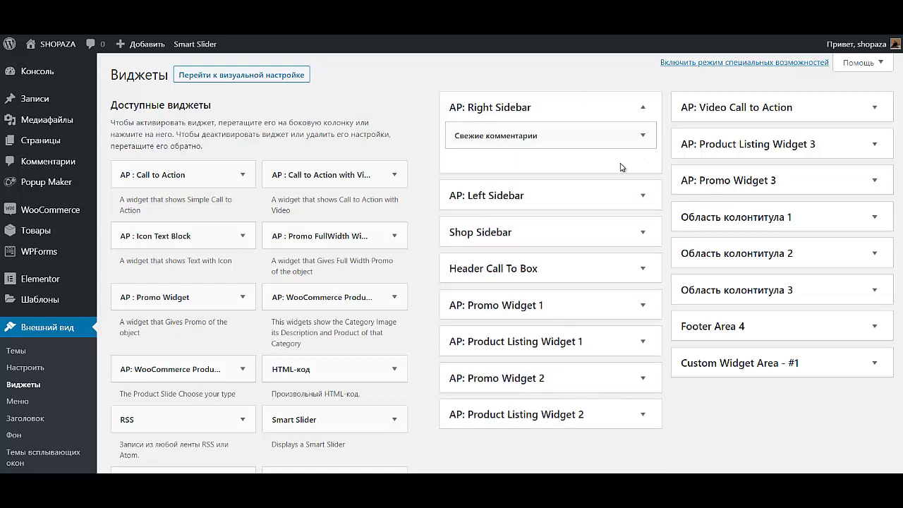
pyautogui.click(642, 135)
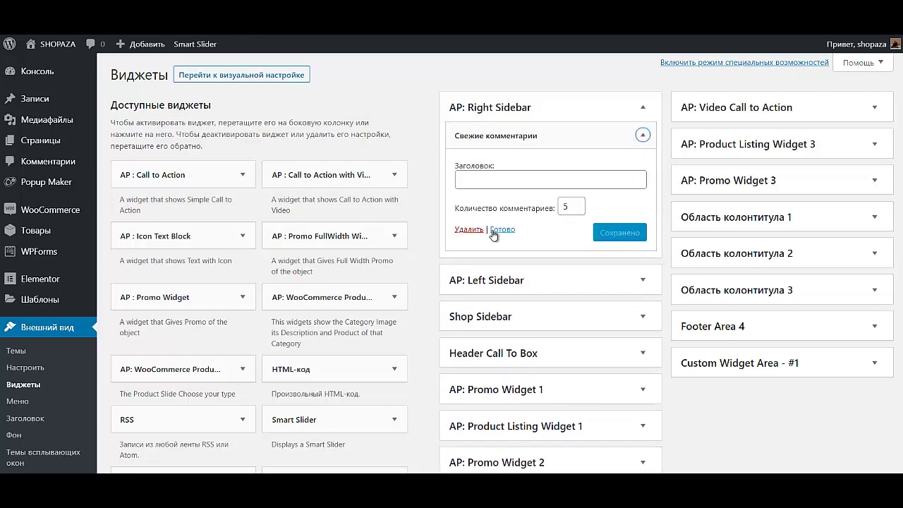
pyautogui.click(469, 230)
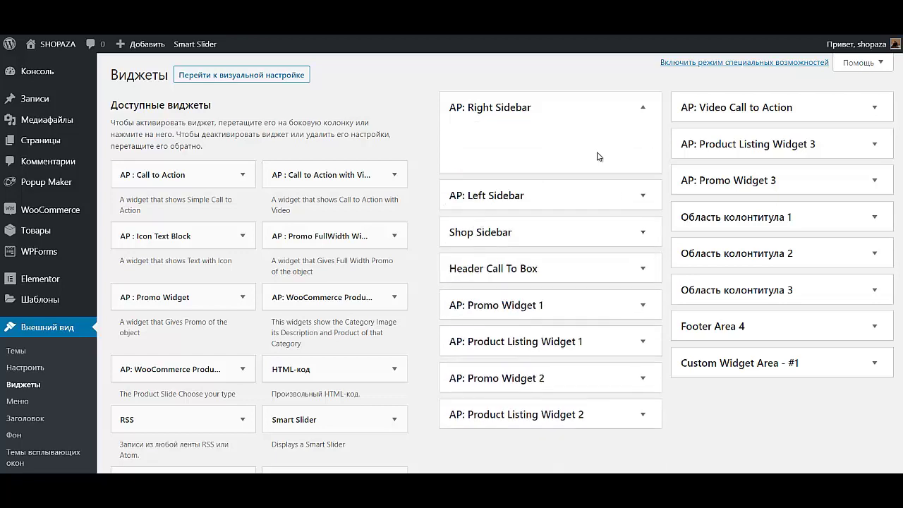
# Add the Мета widget to AP: Right Sidebar with no title and collapse its settings
pyautogui.scroll(-3, 263, 273)
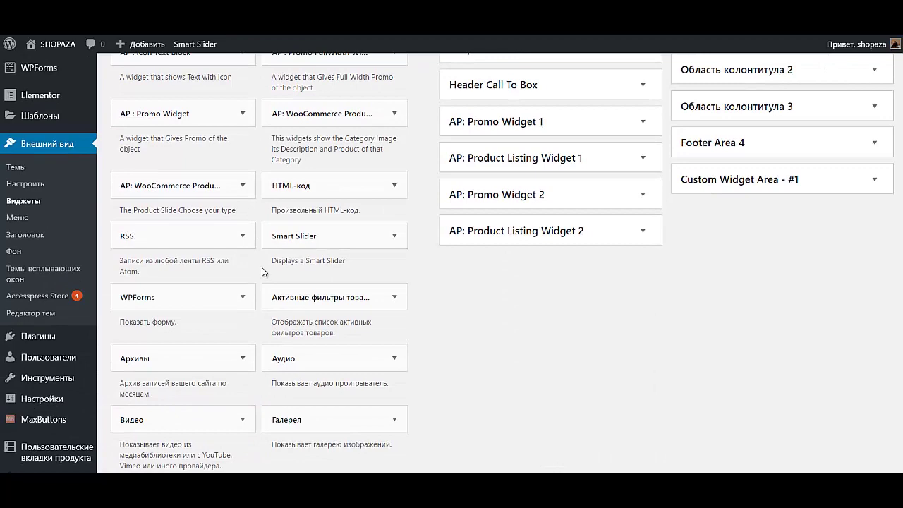
pyautogui.scroll(-5, 263, 272)
pyautogui.click(336, 302)
pyautogui.scroll(-1, 359, 388)
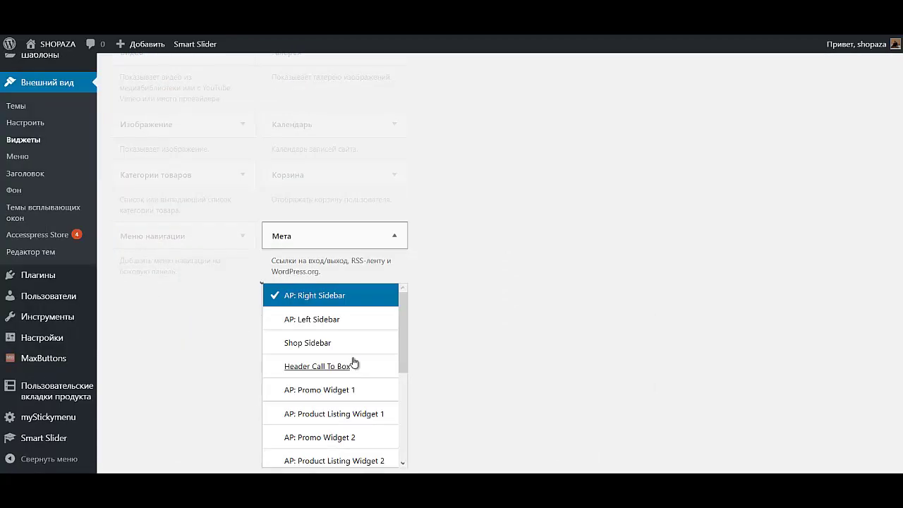
pyautogui.scroll(-5, 355, 363)
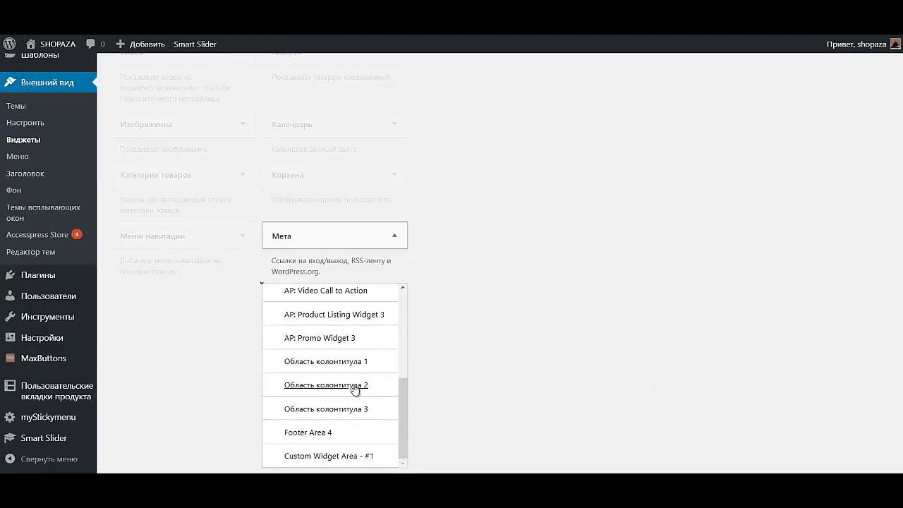
pyautogui.scroll(5, 354, 389)
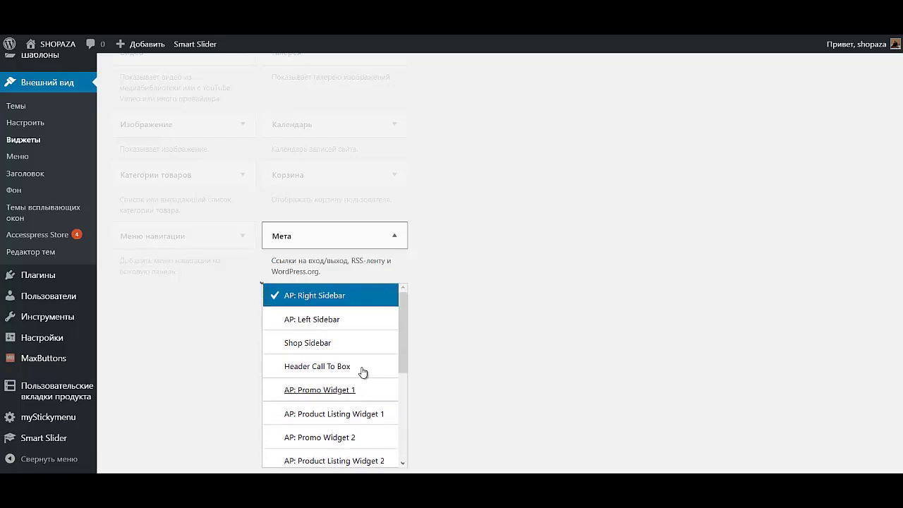
pyautogui.scroll(-10, 395, 423)
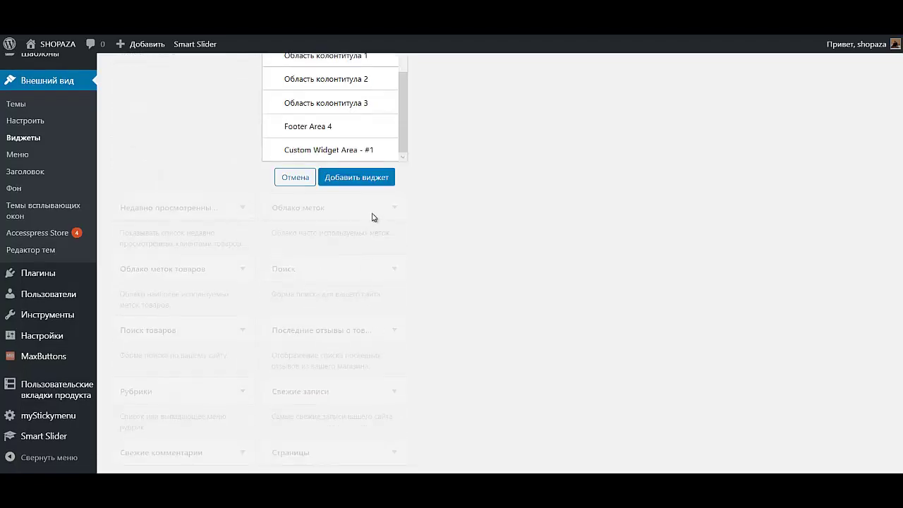
pyautogui.click(374, 182)
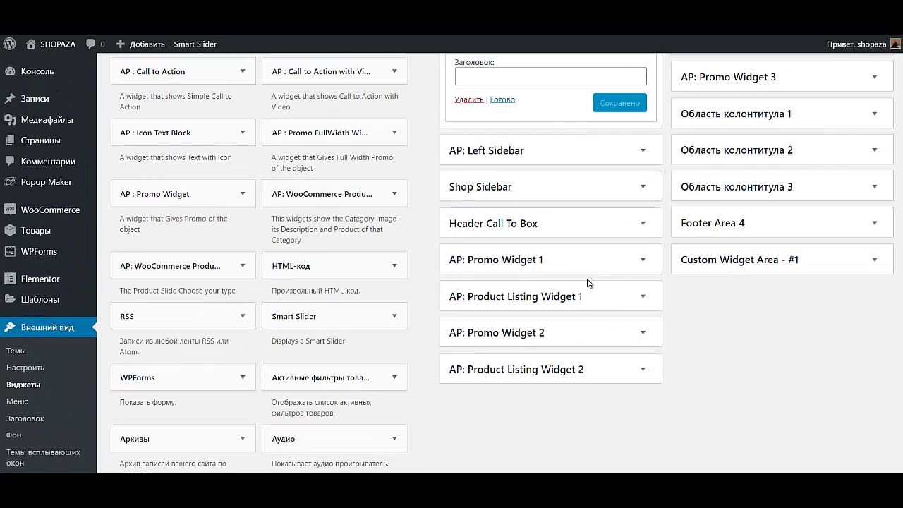
pyautogui.scroll(2, 590, 283)
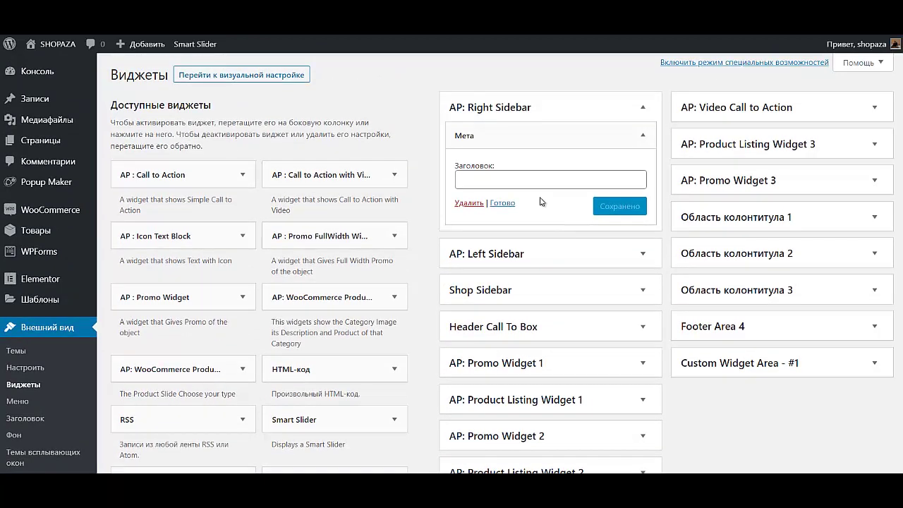
pyautogui.click(642, 144)
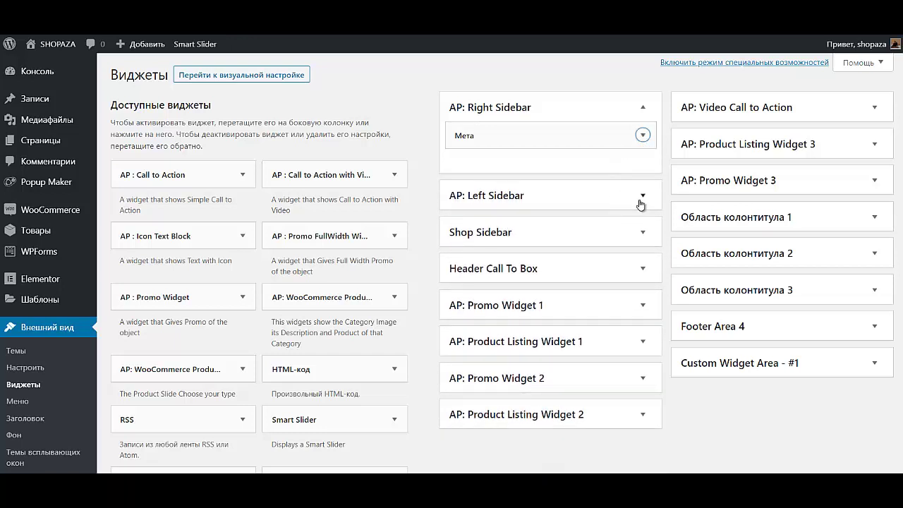
# Delete the Архивы and Рубрики widgets from AP: Left Sidebar and collapse both the left and right sidebar areas
pyautogui.click(641, 201)
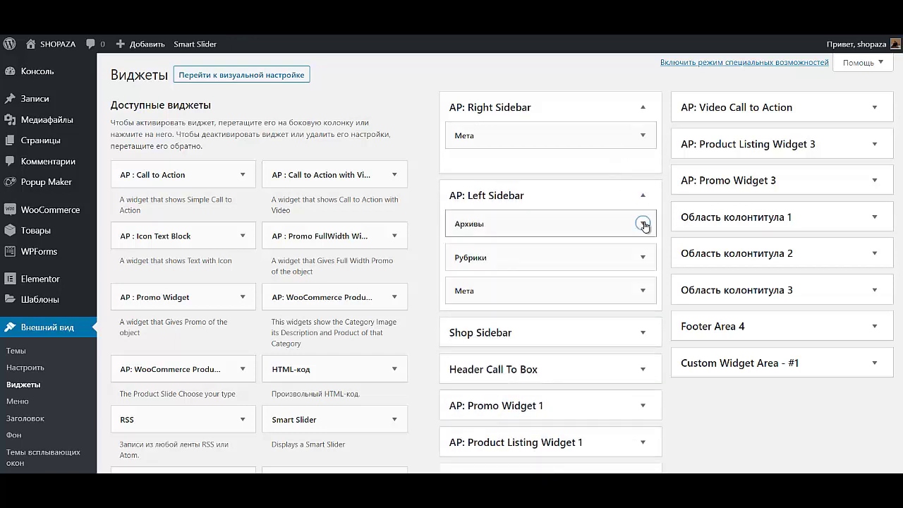
pyautogui.click(643, 223)
pyautogui.click(478, 325)
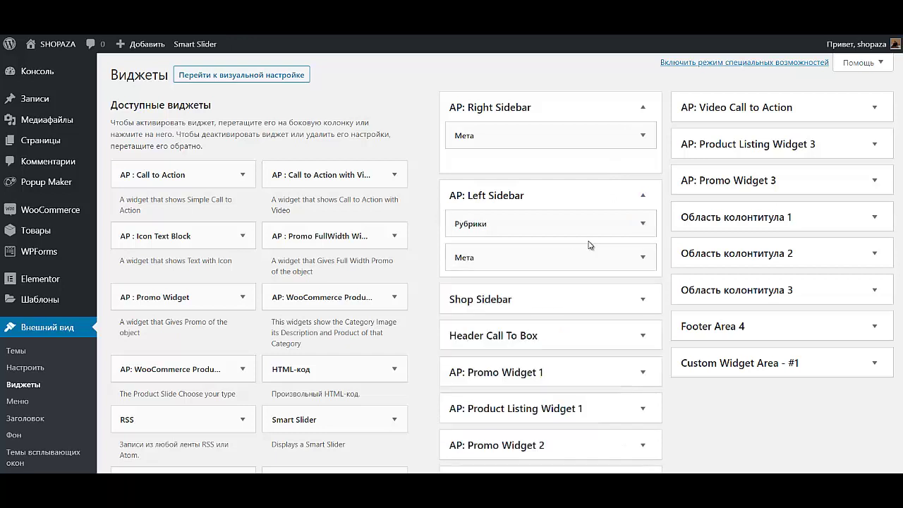
pyautogui.click(642, 224)
pyautogui.click(470, 339)
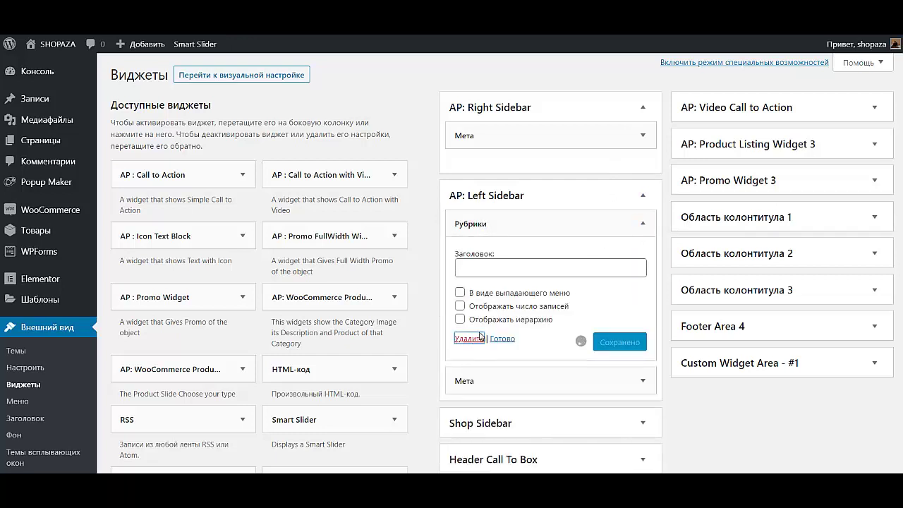
pyautogui.click(643, 196)
pyautogui.click(642, 107)
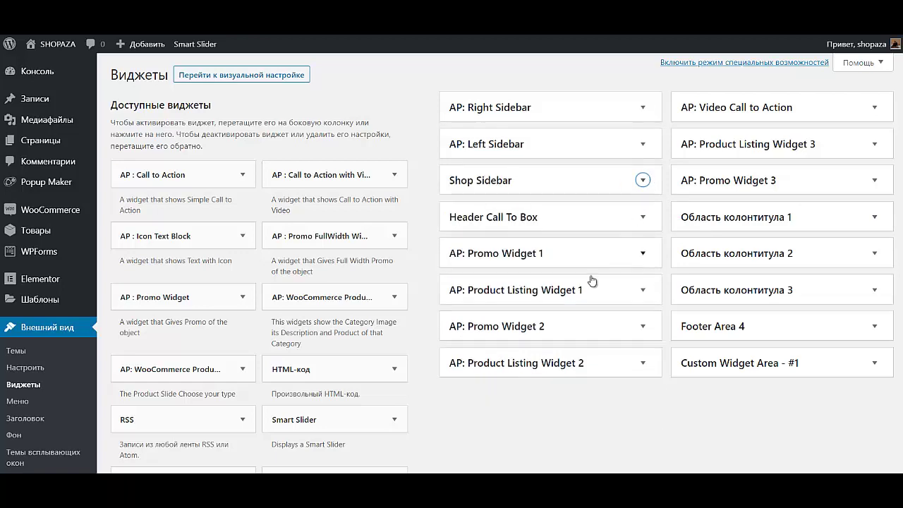
# Open the site's Чтение settings and look over the homepage, feed and search engine visibility options
pyautogui.scroll(-4, 73, 457)
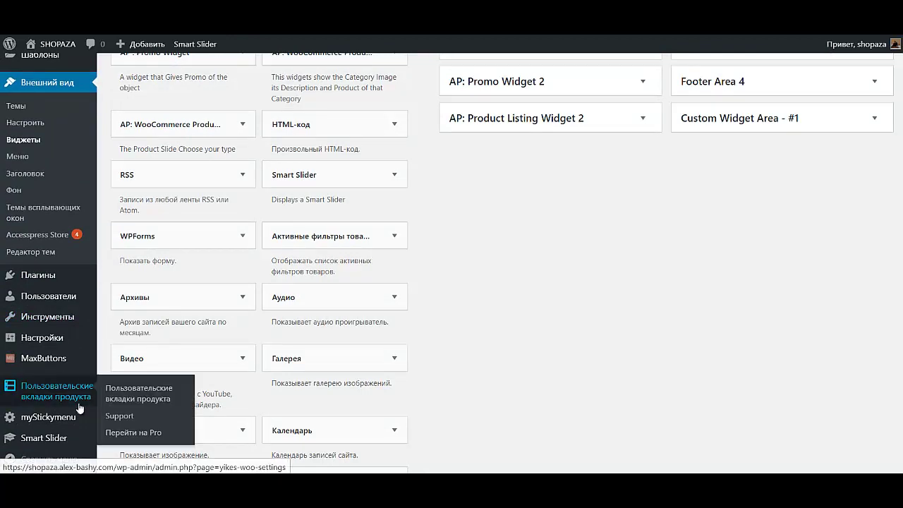
pyautogui.moveTo(56, 349)
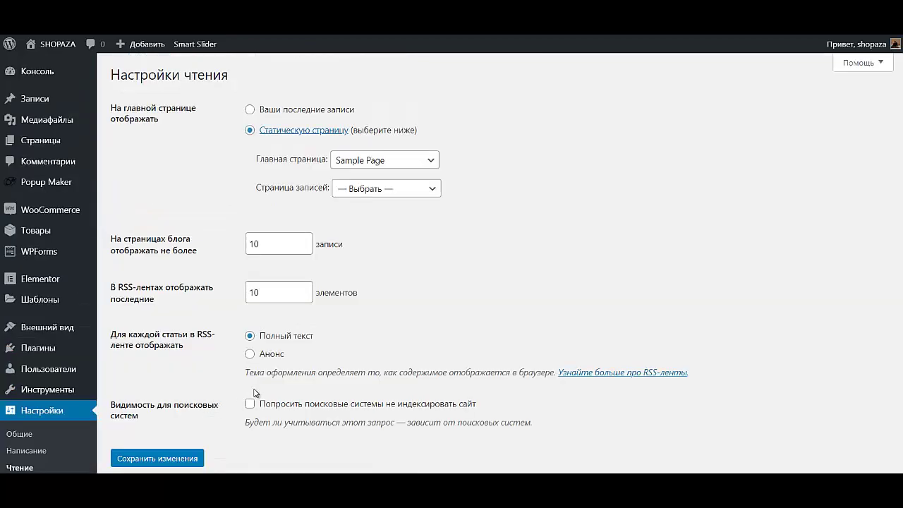
pyautogui.scroll(-2, 257, 390)
pyautogui.scroll(2, 260, 385)
# Allow anyone to register in the Общие settings, set the new user role to Клиент and save the changes
pyautogui.click(55, 439)
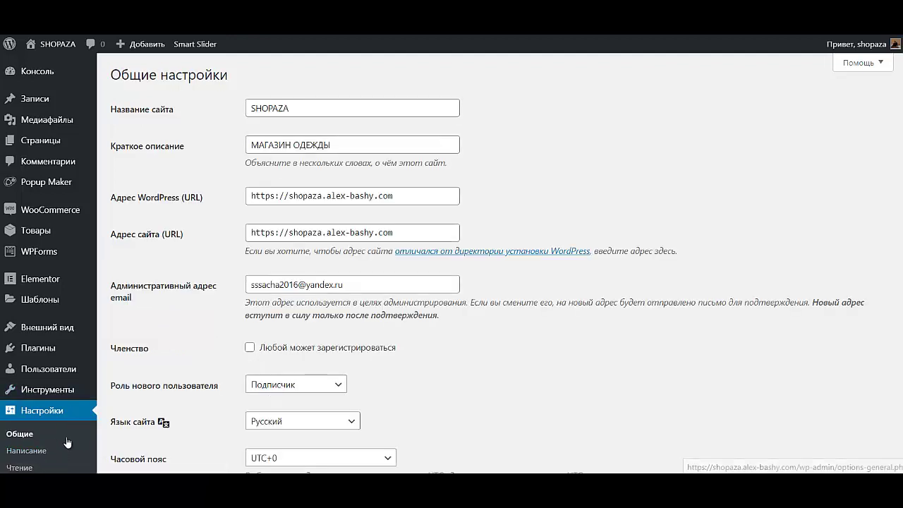
pyautogui.click(249, 348)
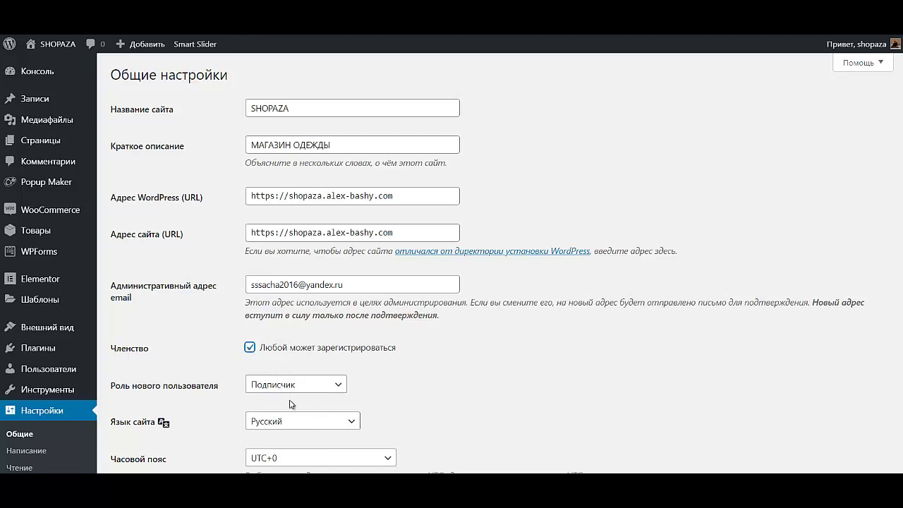
pyautogui.click(294, 387)
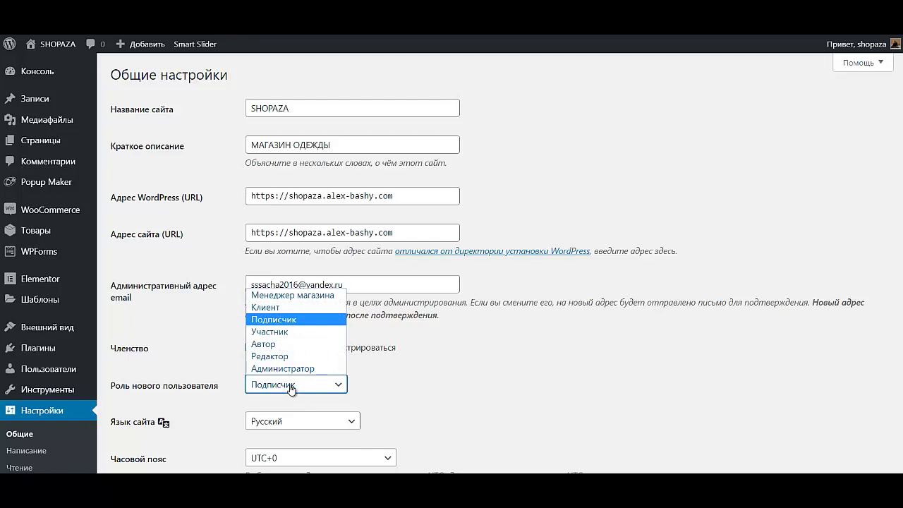
pyautogui.click(272, 313)
pyautogui.scroll(-6, 266, 429)
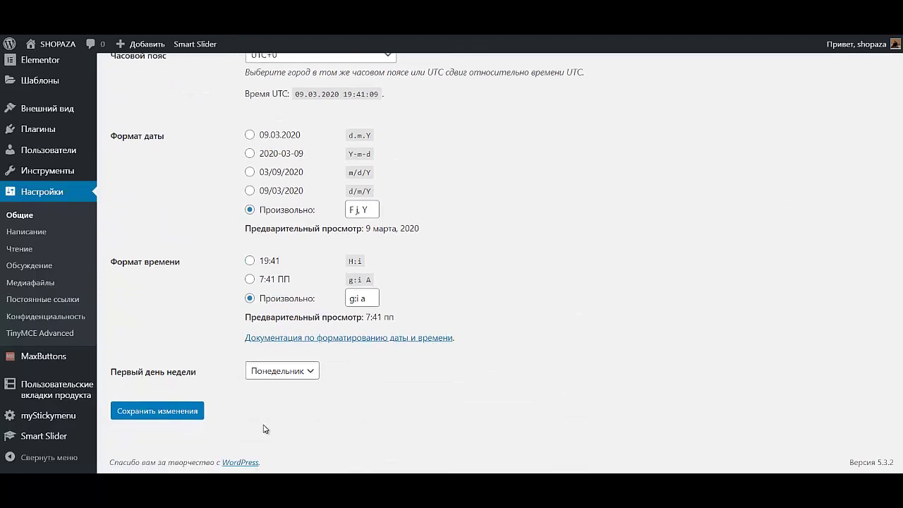
pyautogui.click(203, 412)
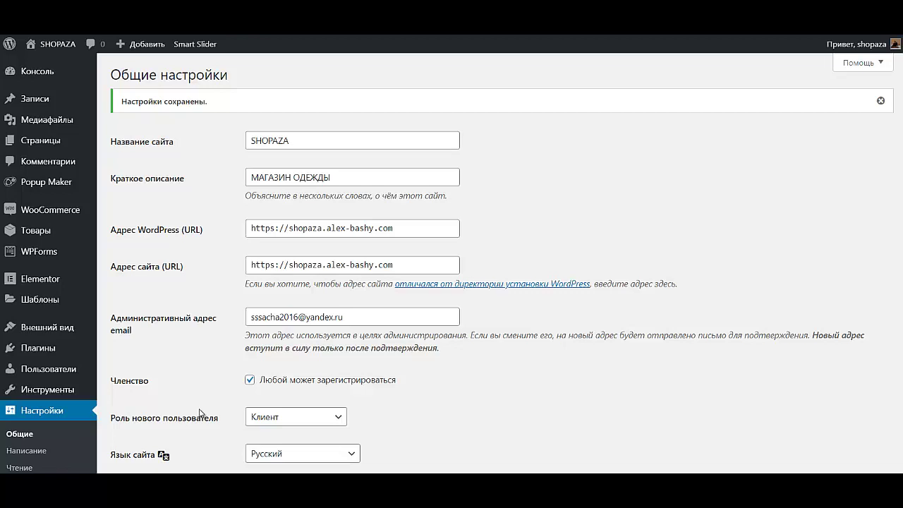
# Open the list of installed plugins and look through it
pyautogui.moveTo(60, 353)
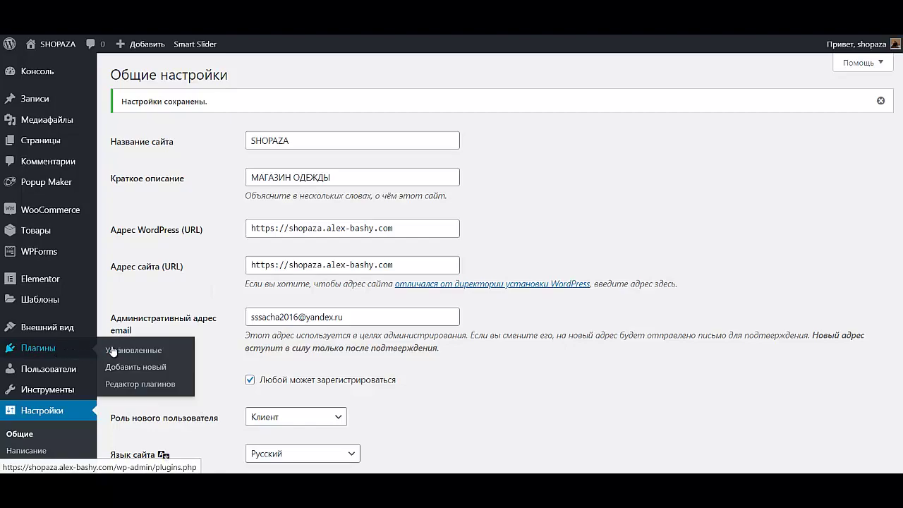
pyautogui.click(122, 351)
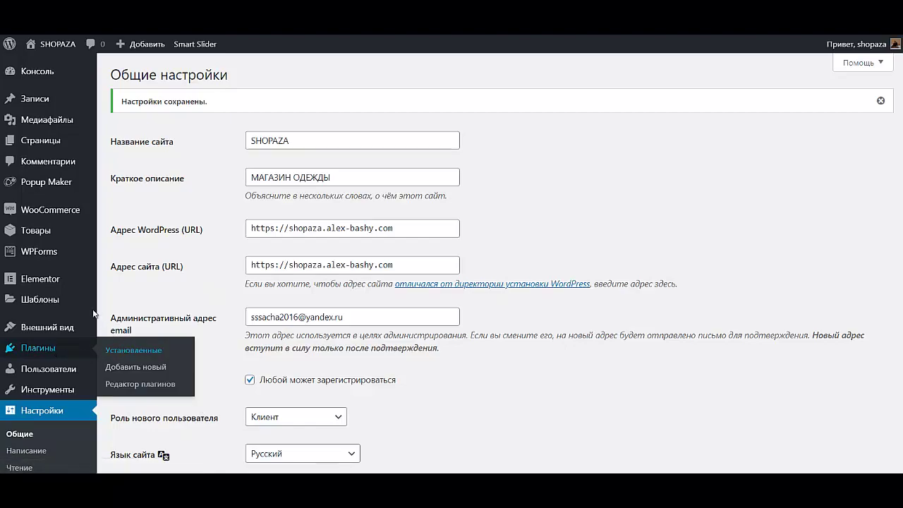
pyautogui.scroll(-5, 60, 359)
pyautogui.moveTo(59, 357)
pyautogui.scroll(-2, 60, 361)
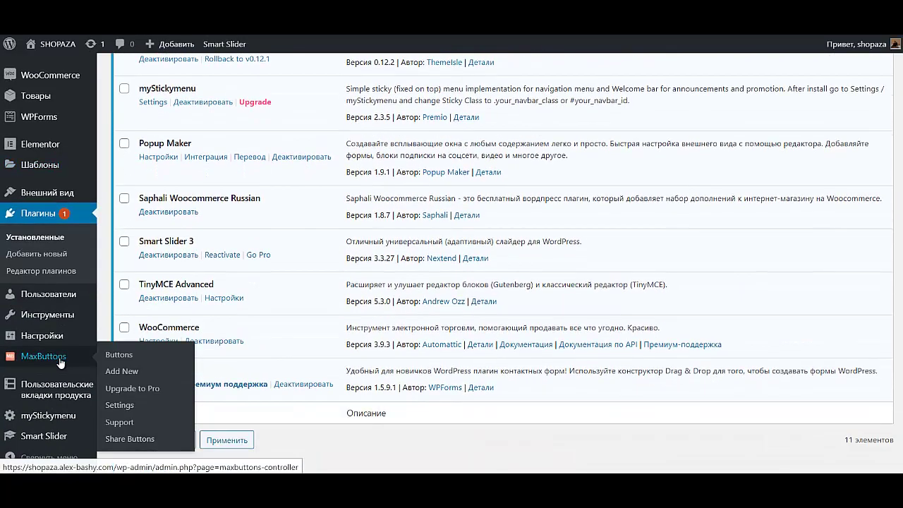
pyautogui.scroll(1, 548, 316)
pyautogui.scroll(5, 549, 315)
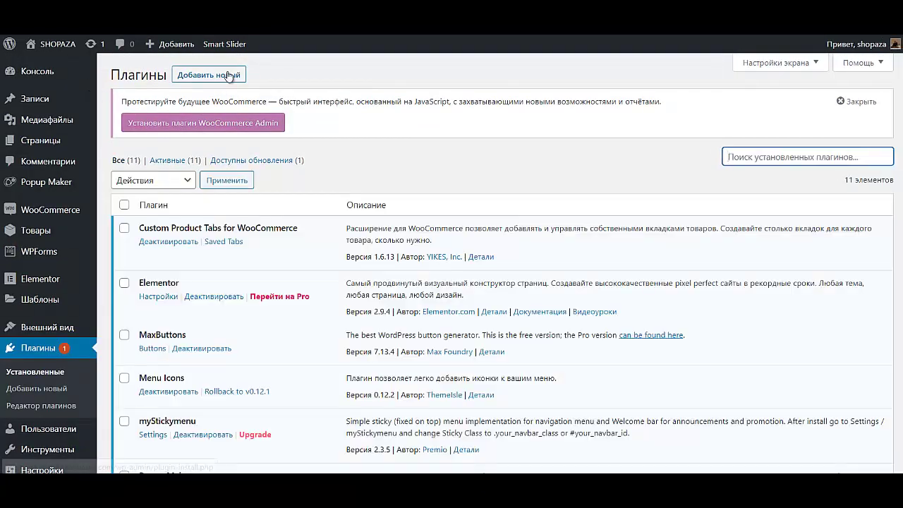
# Search the plugin catalogue for "customizer", then install and activate Custom Login Page Customizer by Colorlib
pyautogui.click(230, 76)
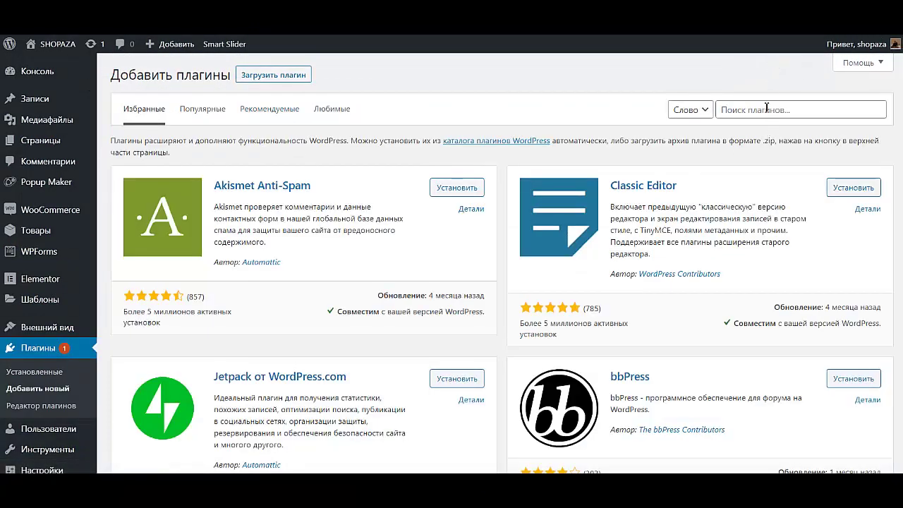
pyautogui.click(766, 108)
pyautogui.write('cus')
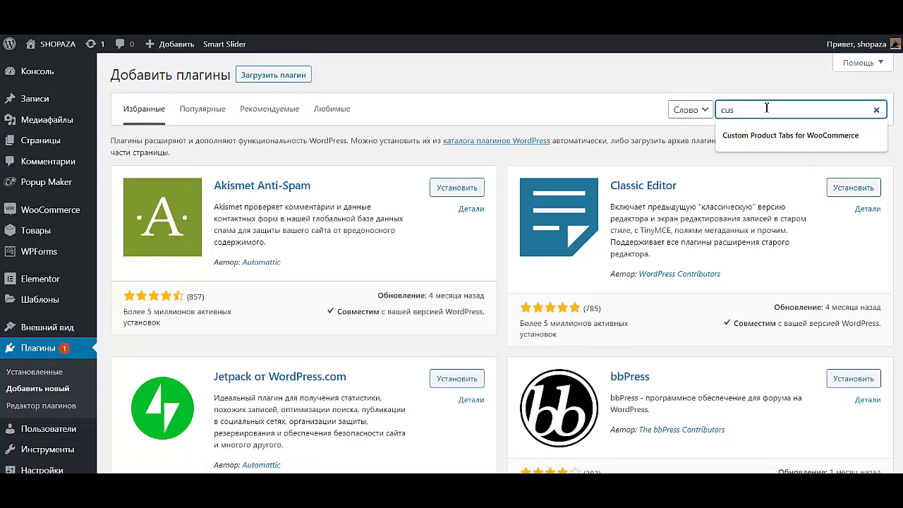
pyautogui.write('tomizer')
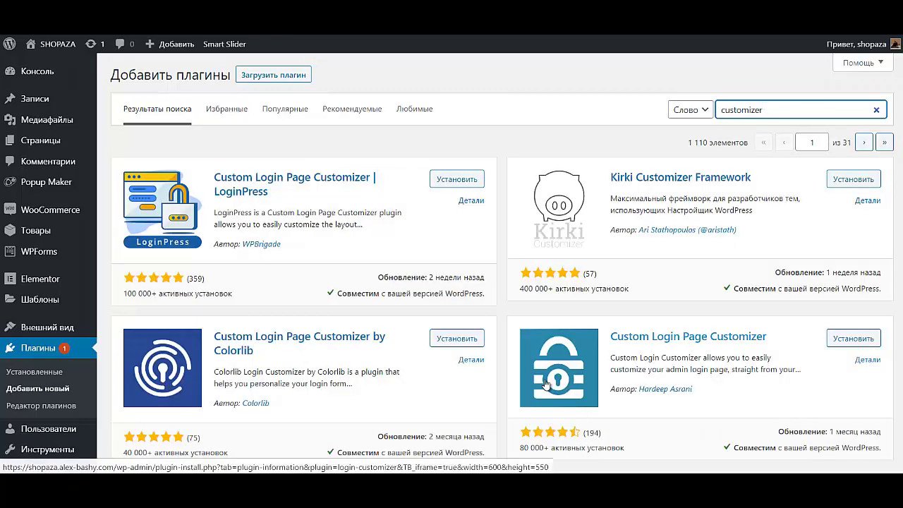
pyautogui.click(476, 340)
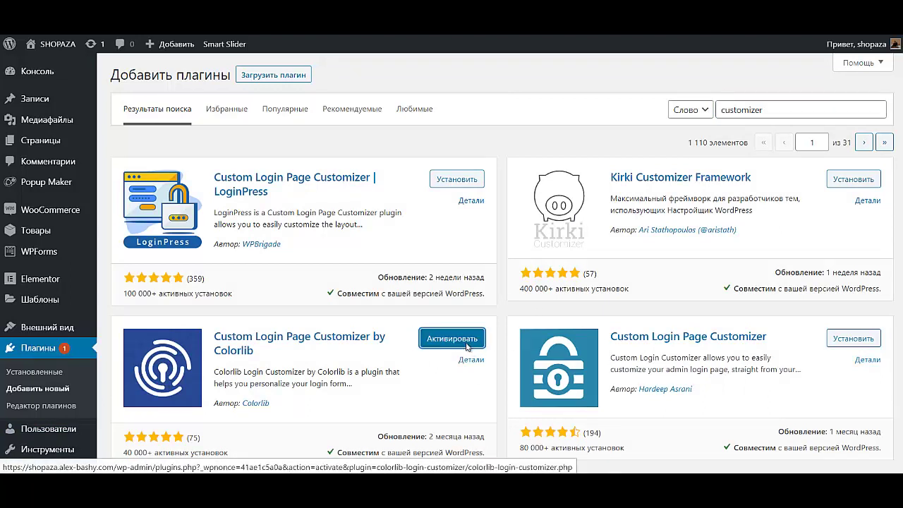
pyautogui.click(465, 344)
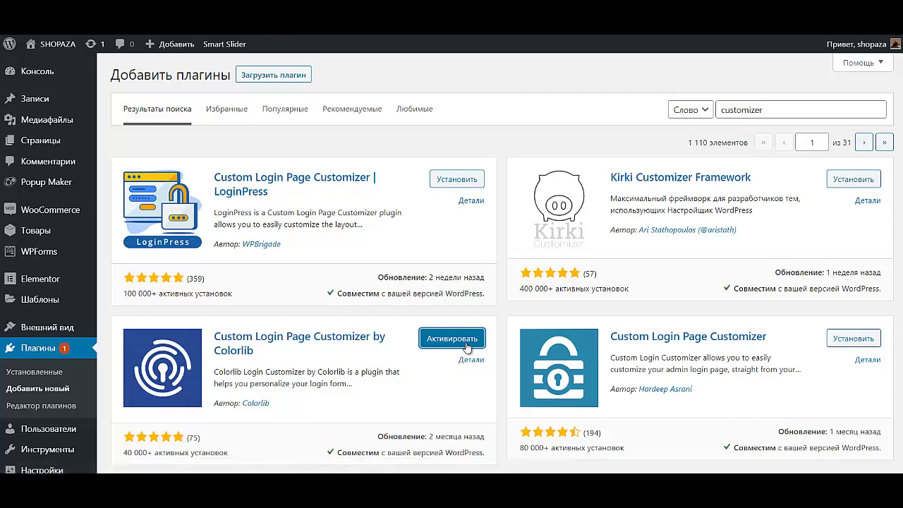
# Open the Login Customizer and set dress-1.png from the media library as the login page's custom logo
pyautogui.scroll(-8, 42, 381)
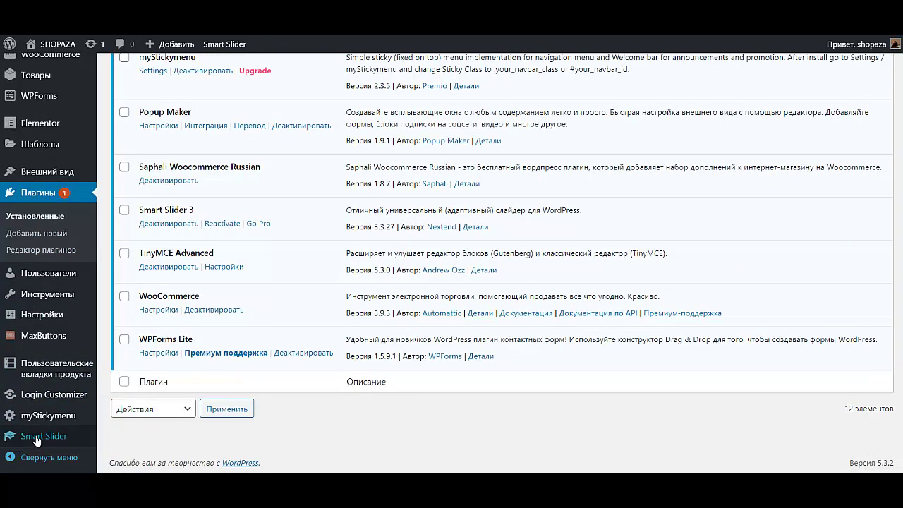
pyautogui.click(57, 396)
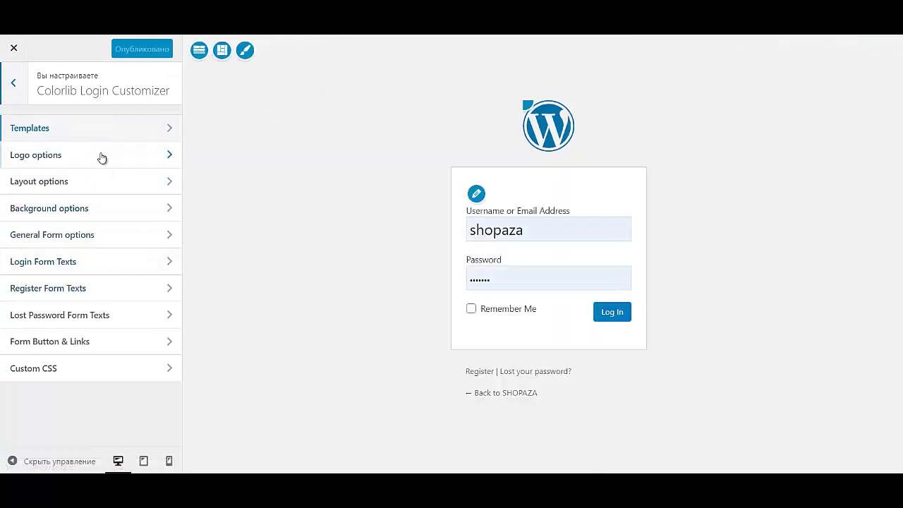
pyautogui.click(103, 156)
pyautogui.scroll(-2, 120, 289)
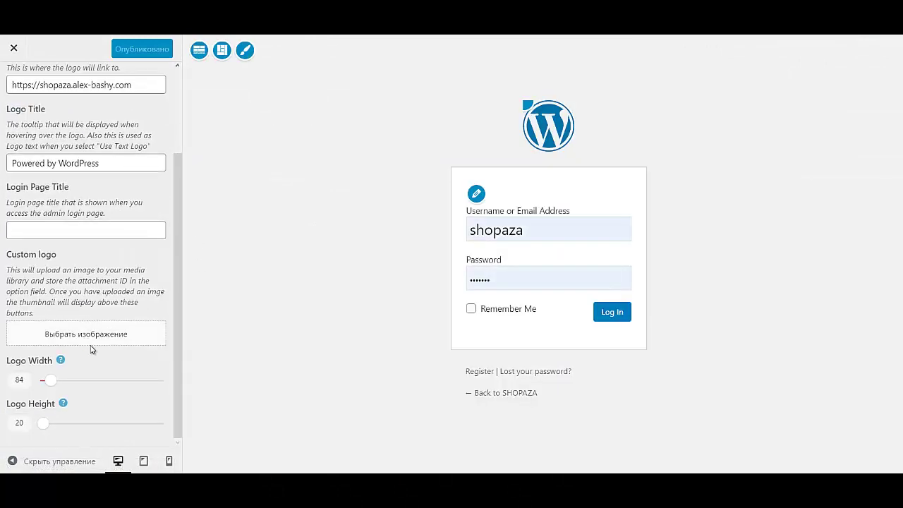
pyautogui.click(81, 334)
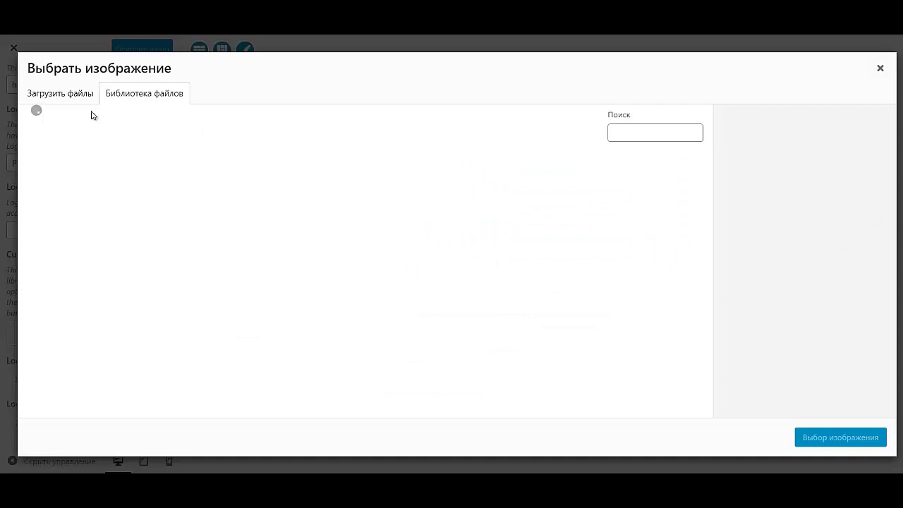
pyautogui.click(295, 193)
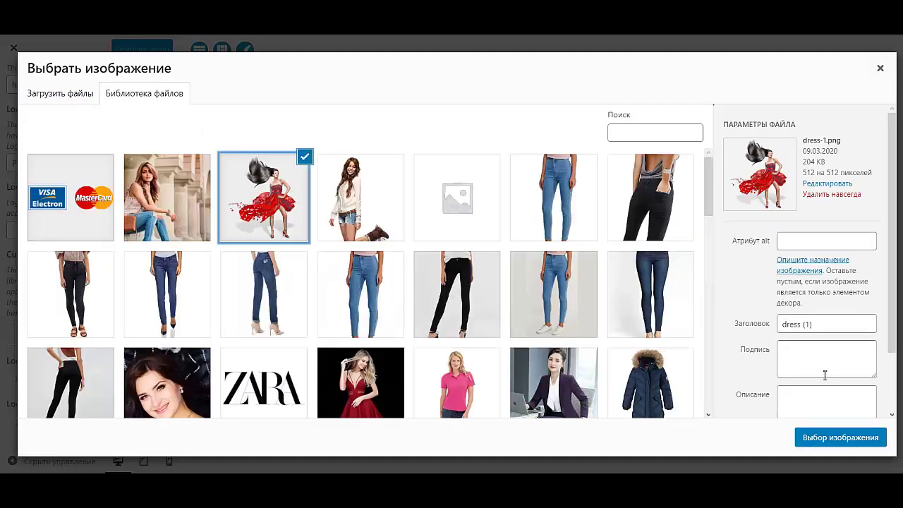
pyautogui.click(836, 438)
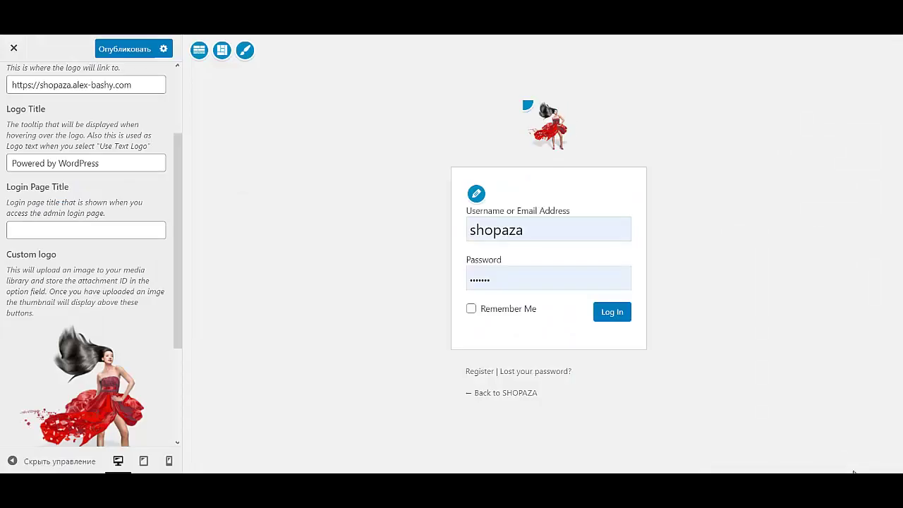
pyautogui.scroll(3, 77, 169)
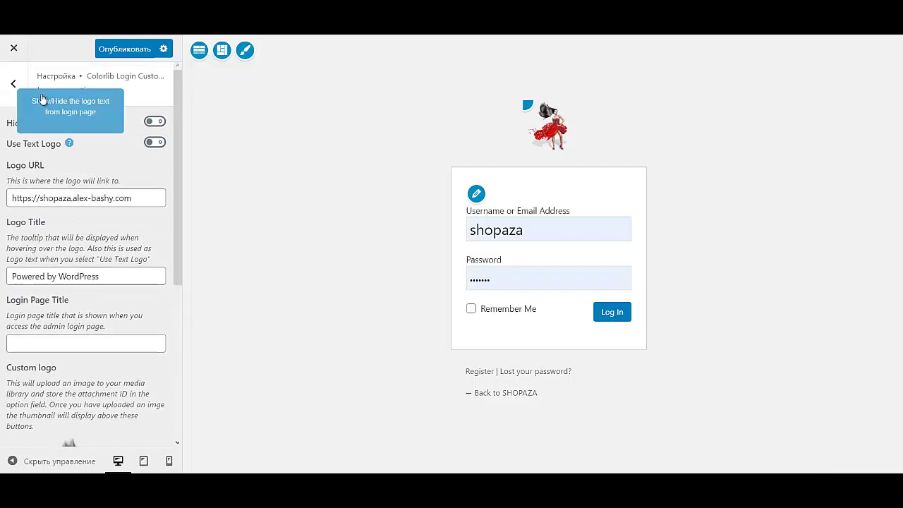
# Set the login page's custom background color to #fafafa in Background options
pyautogui.click(13, 84)
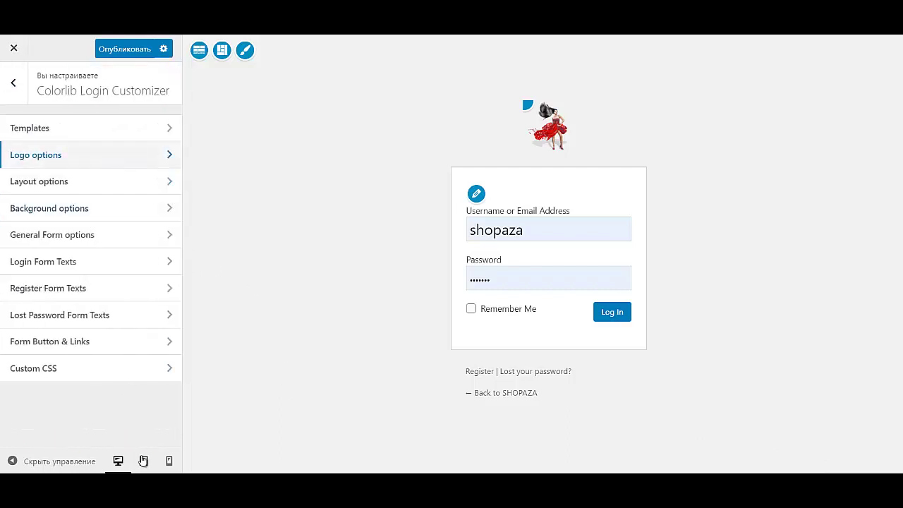
pyautogui.click(79, 184)
pyautogui.click(16, 86)
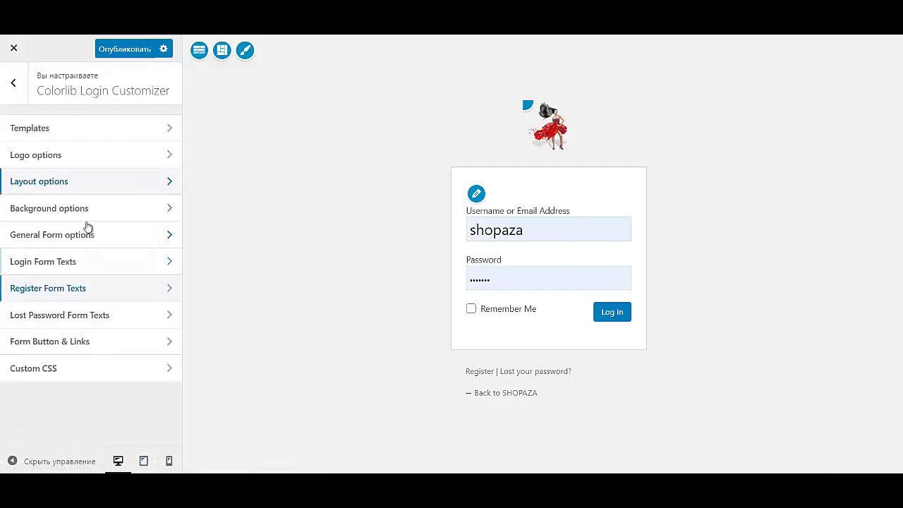
pyautogui.click(77, 213)
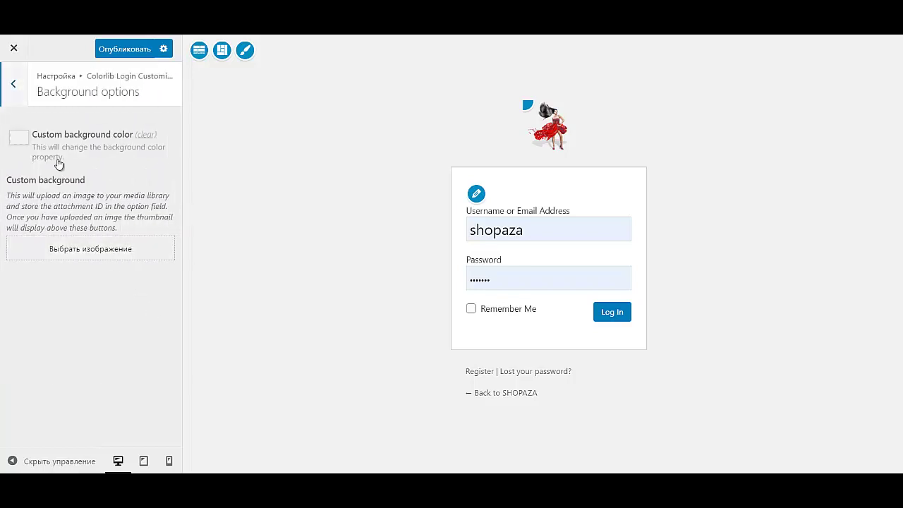
pyautogui.click(22, 141)
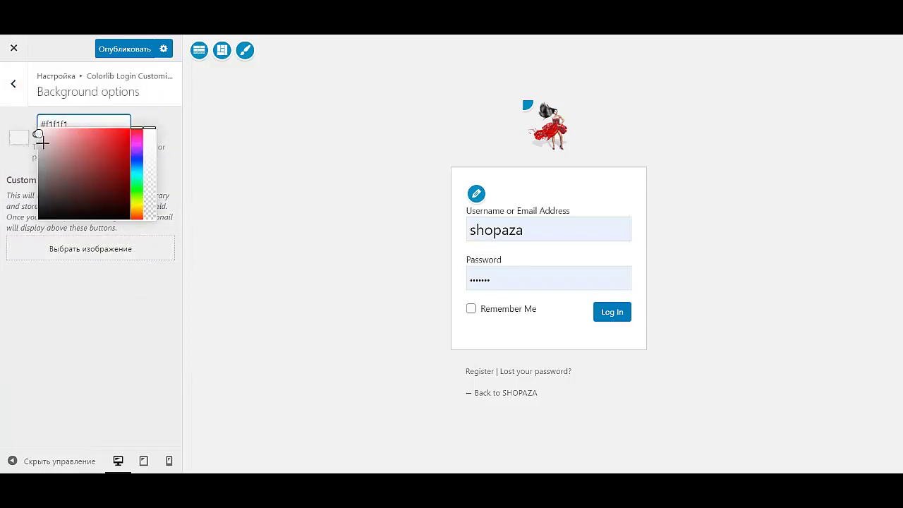
pyautogui.moveTo(41, 141); pyautogui.dragTo(38, 131)
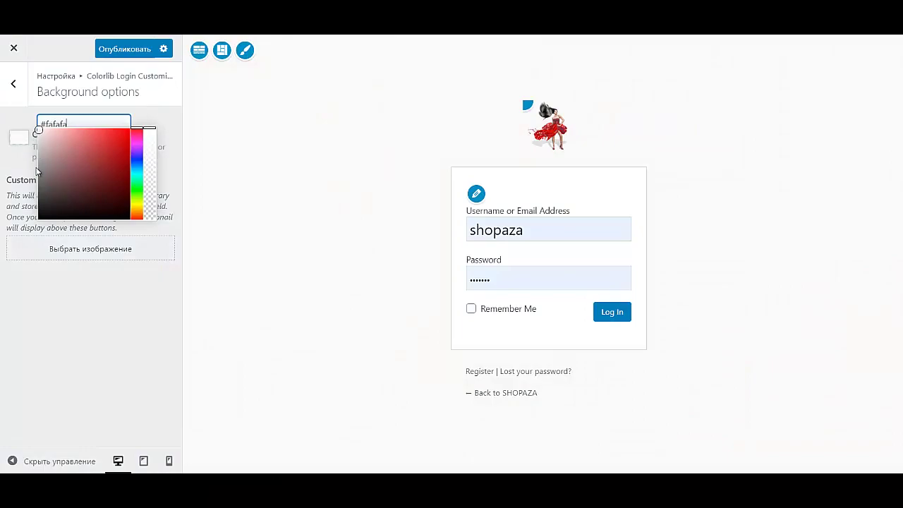
# Set synt02.jpg from the media library as the login page's custom background image
pyautogui.click(63, 252)
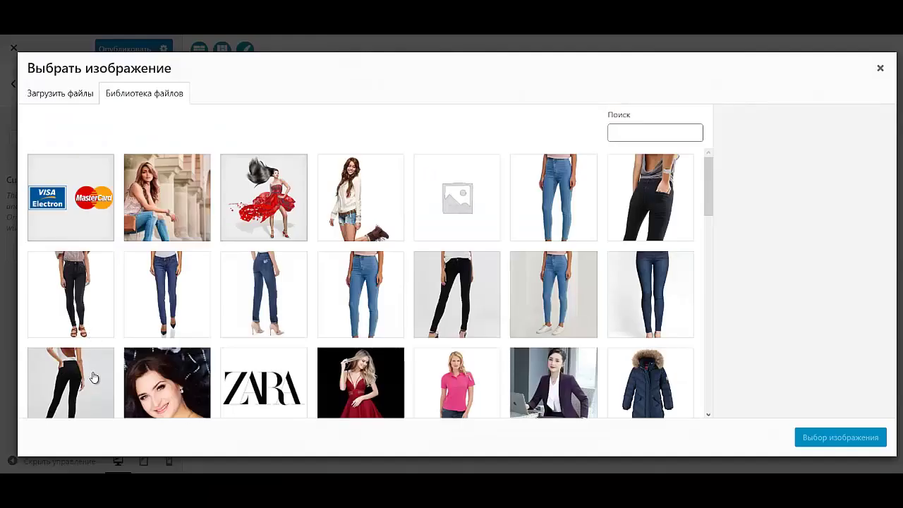
pyautogui.scroll(-10, 92, 376)
pyautogui.click(448, 215)
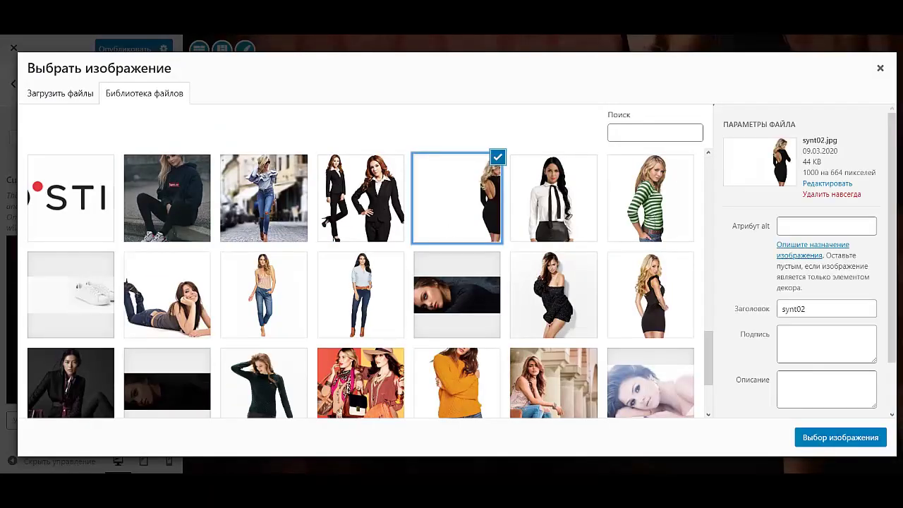
pyautogui.click(854, 443)
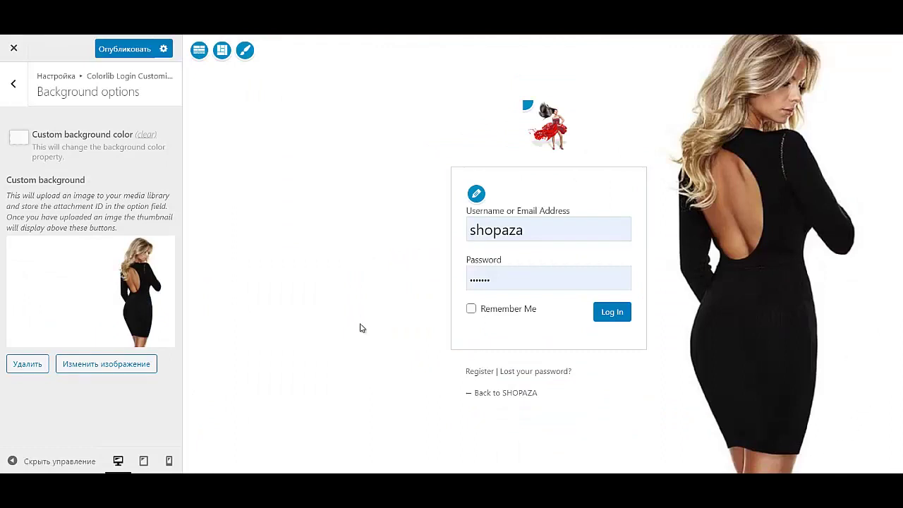
# Set the Form border in General Form options to 10px solid rgba(0,0,0,0.1)
pyautogui.click(13, 84)
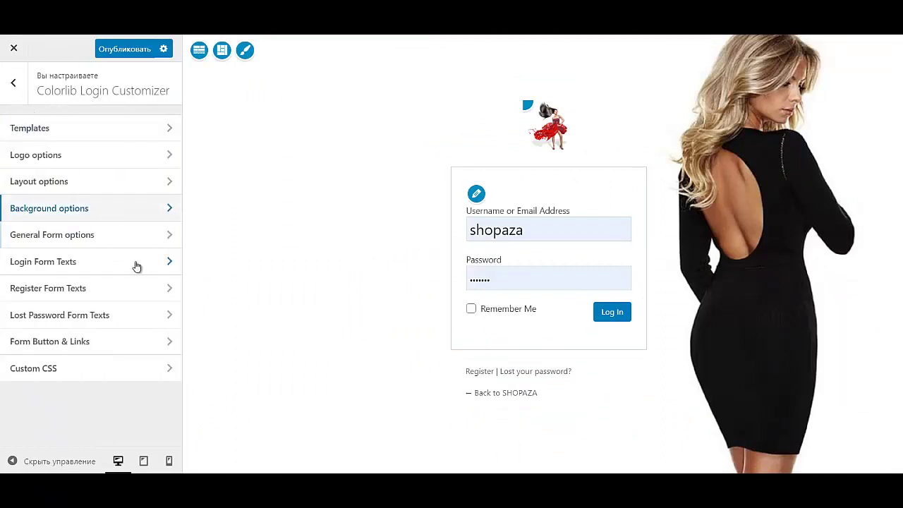
pyautogui.click(98, 241)
pyautogui.scroll(-3, 160, 358)
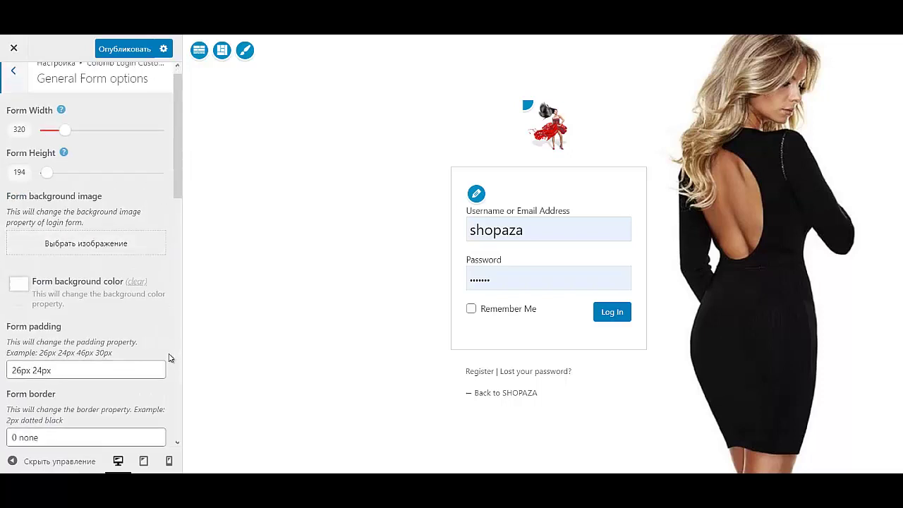
pyautogui.scroll(2, 158, 356)
pyautogui.tripleClick(131, 388)
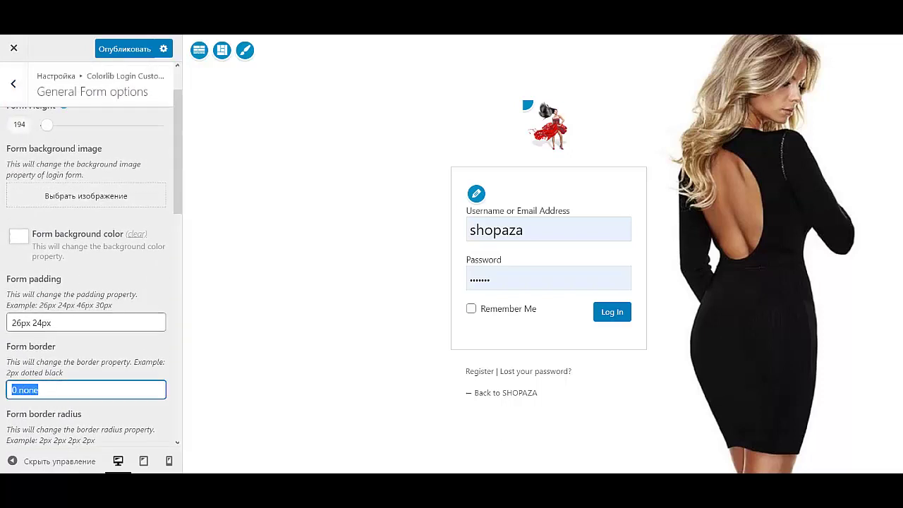
pyautogui.write('10px solid rgba(0,0,0,0.1)')
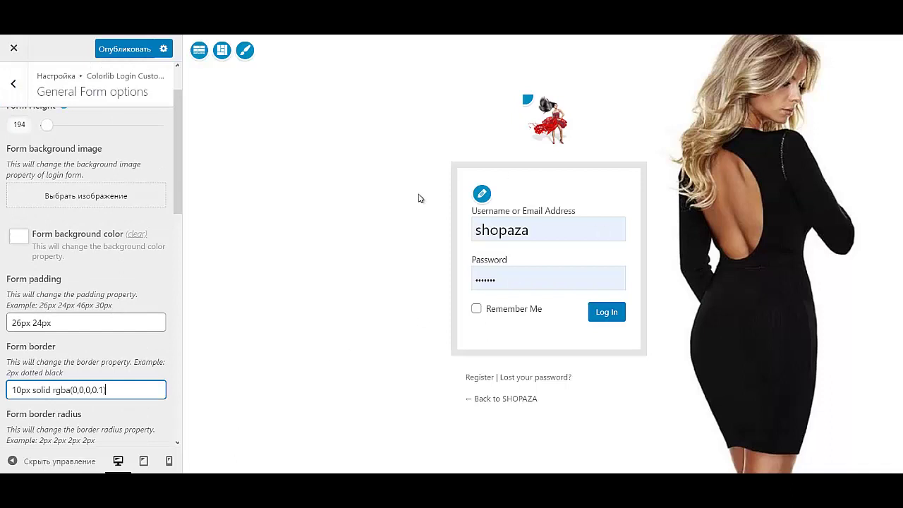
# Set the Form label color in General Form options to the near-black #01050a
pyautogui.scroll(-5, 113, 313)
pyautogui.click(16, 334)
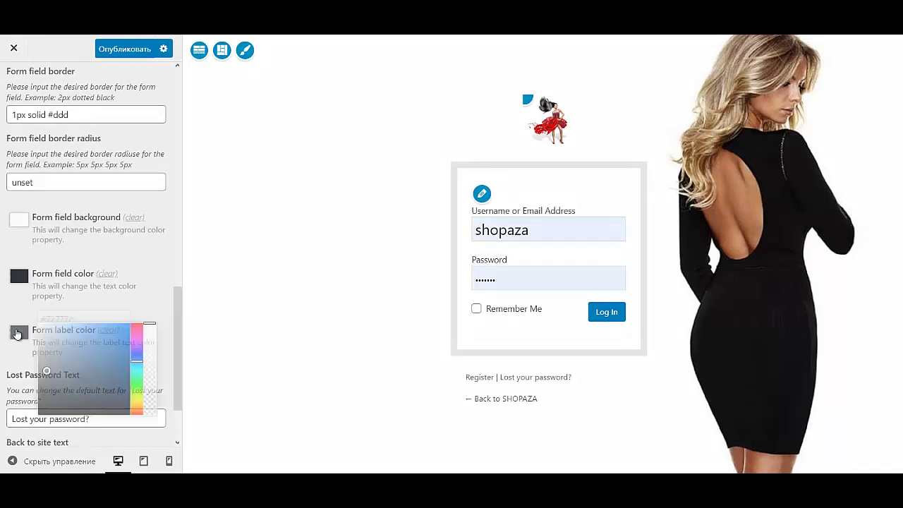
pyautogui.click(125, 412)
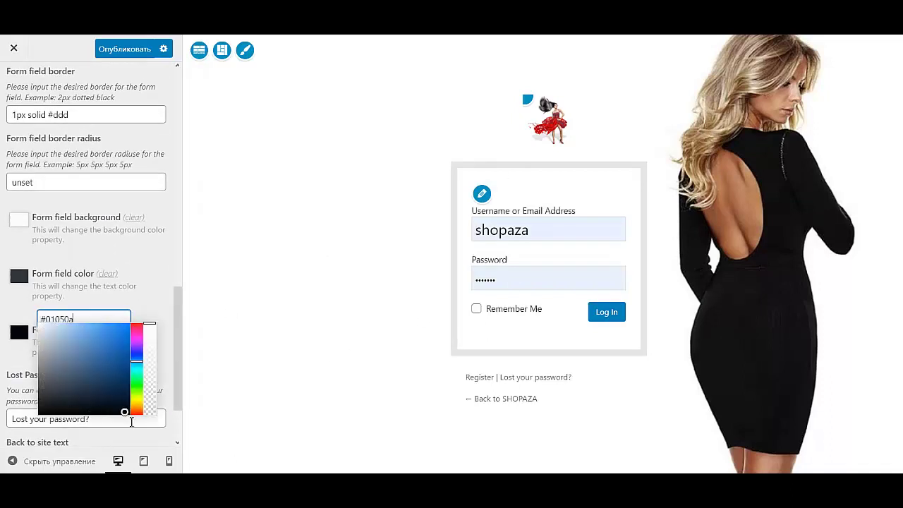
pyautogui.click(166, 268)
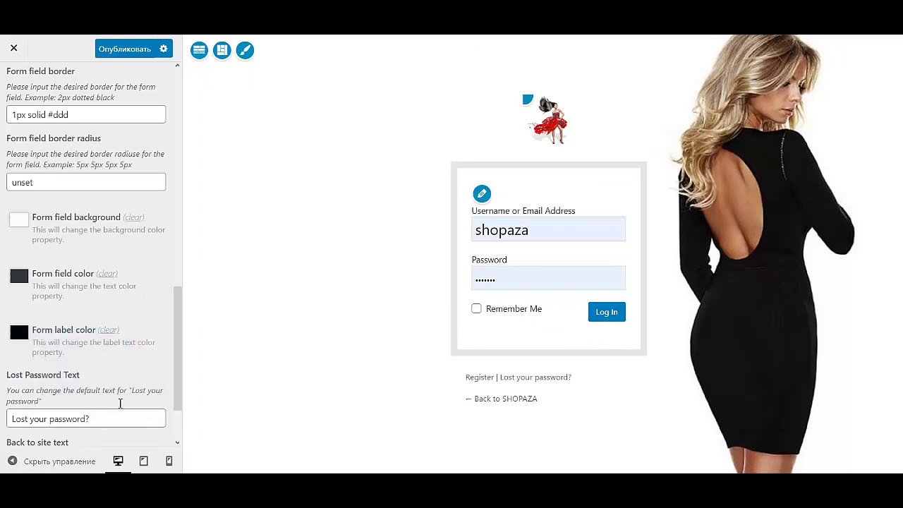
# Replace the Lost Password Text in General Form options with "Забыли пароль?"
pyautogui.scroll(-3, 120, 401)
pyautogui.moveTo(129, 337); pyautogui.dragTo(10, 336)
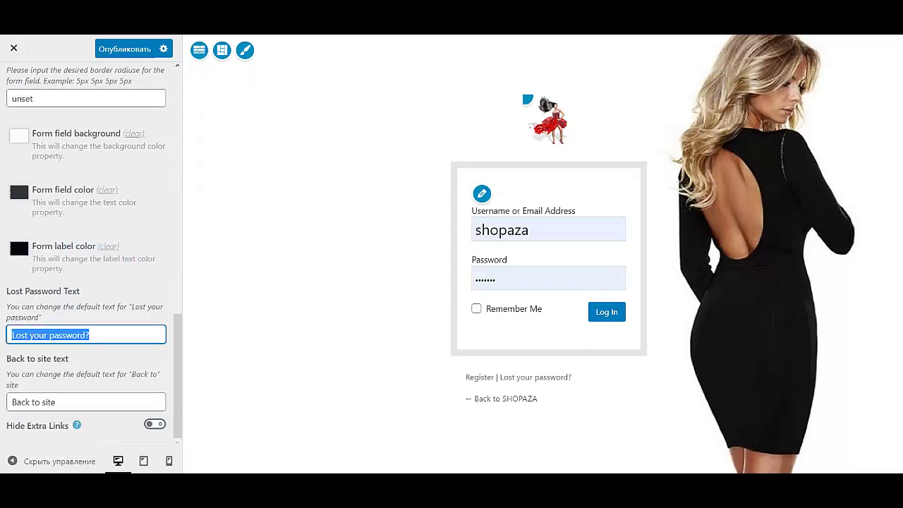
pyautogui.hotkey('ctrl', 'v')
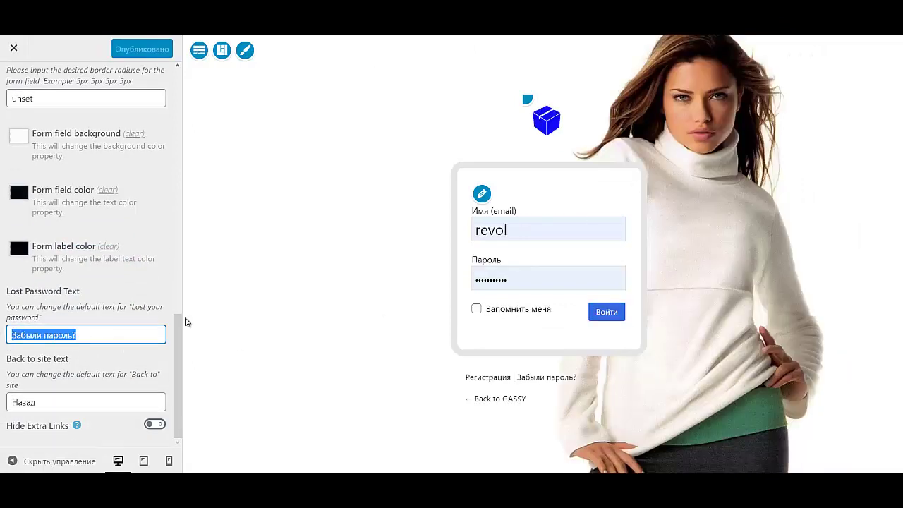
# Copy "Назад" from the GASSY site's Back to site text into the same field for SHOPAZA, keeping Hide Extra Links off
pyautogui.doubleClick(62, 401)
pyautogui.hotkey('ctrl', 'c')
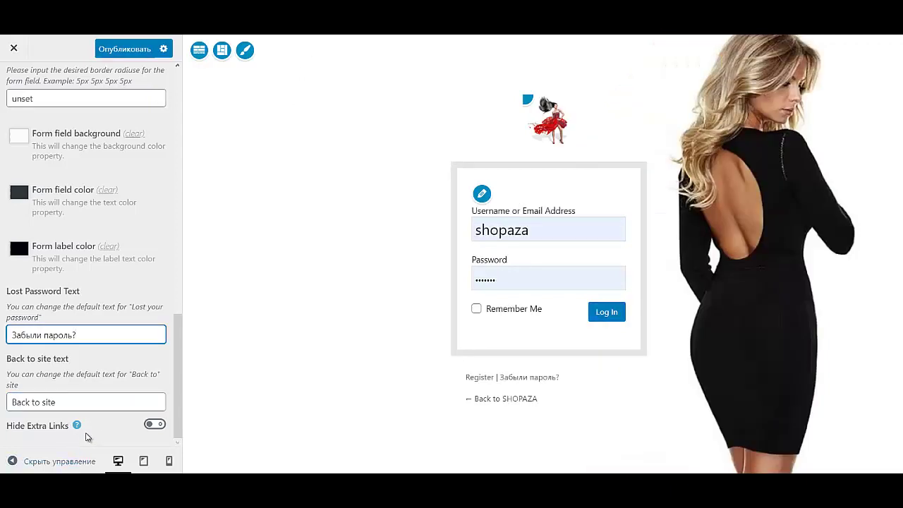
pyautogui.click(86, 397)
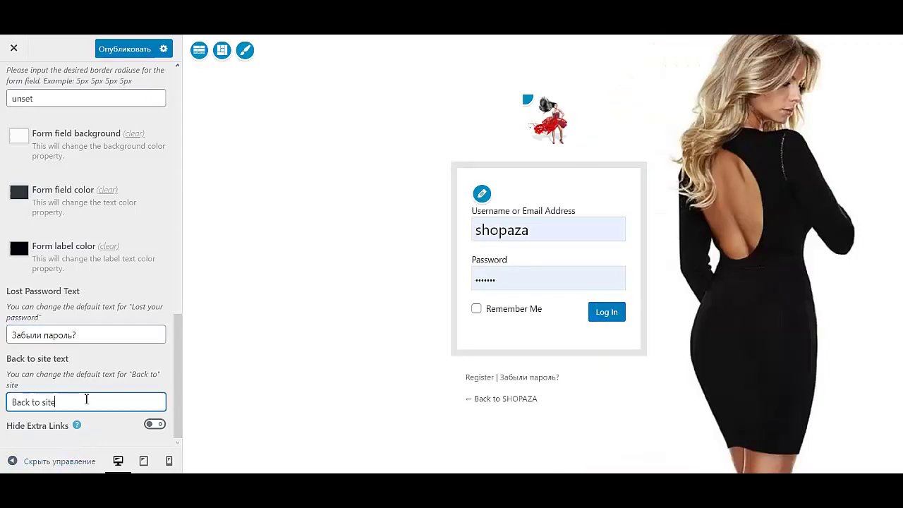
pyautogui.moveTo(87, 397); pyautogui.dragTo(9, 402)
pyautogui.hotkey('ctrl', 'v')
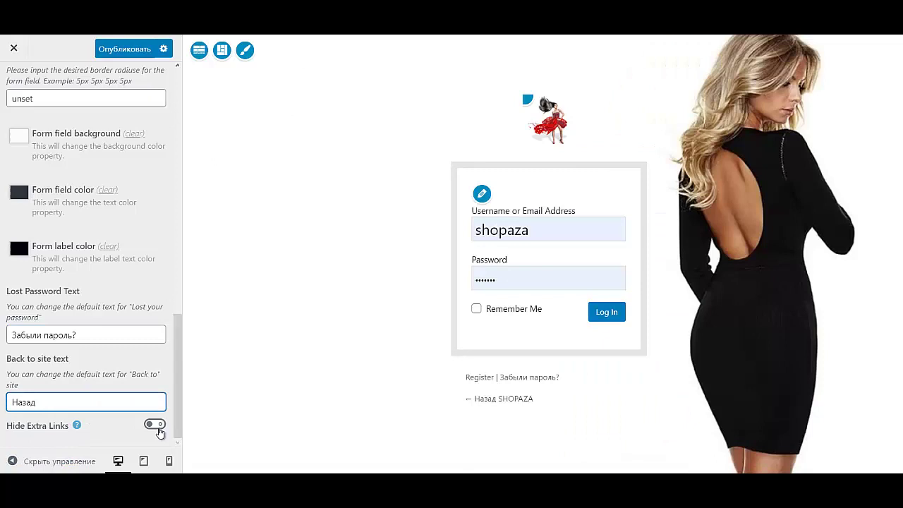
pyautogui.click(155, 426)
pyautogui.click(156, 425)
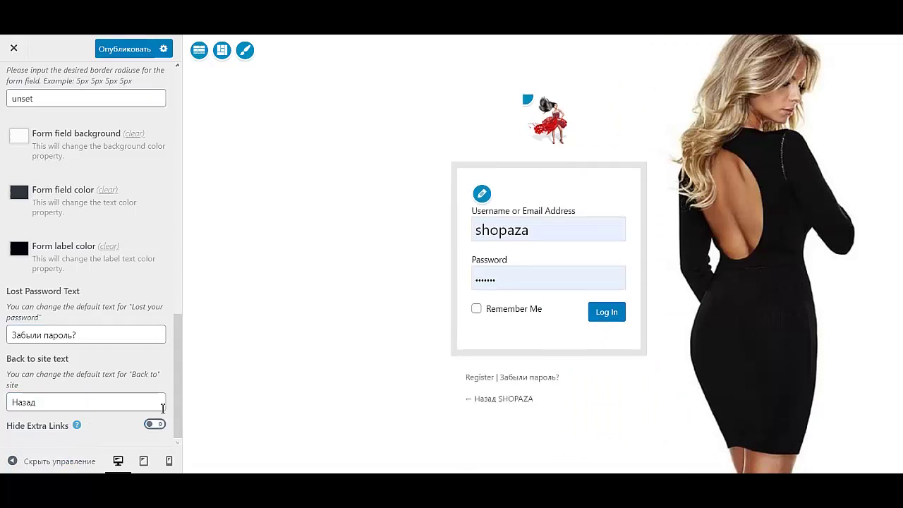
pyautogui.scroll(5, 55, 102)
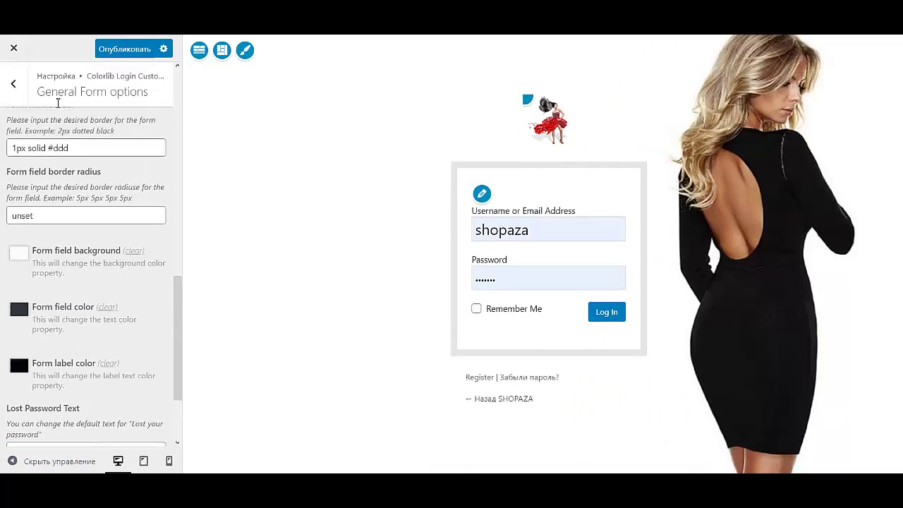
# In Login Form Texts, set the username label to "Имя (email)" and the password label to "Пароль"
pyautogui.click(15, 83)
pyautogui.click(71, 264)
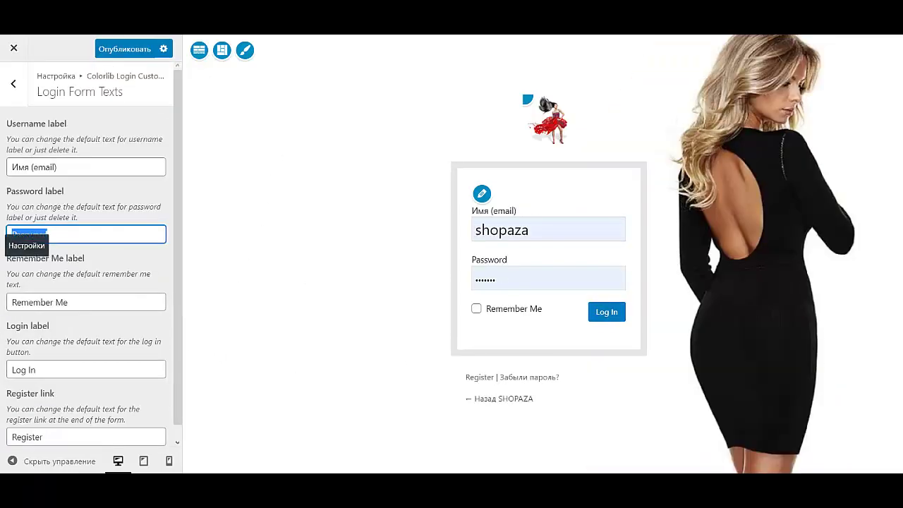
pyautogui.write('Gfhjkm')
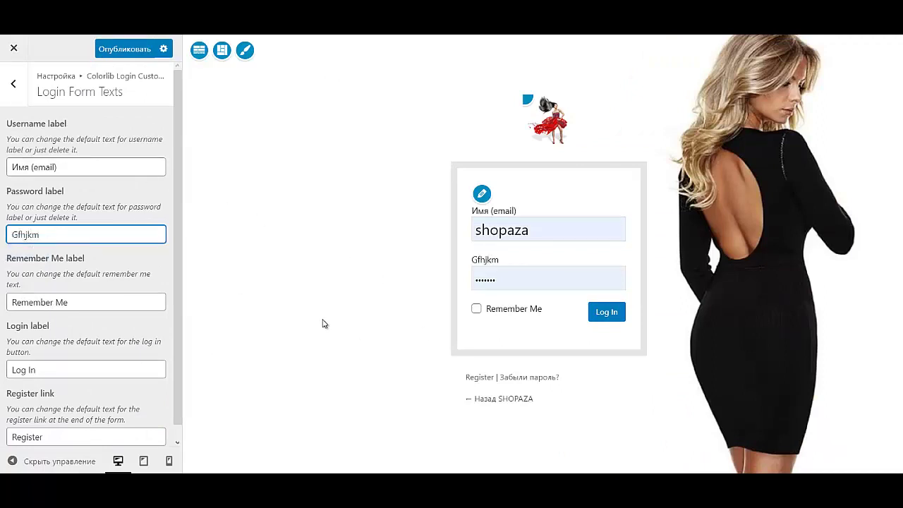
pyautogui.press('BackSpace')
pyautogui.press('BackSpace')
pyautogui.press('BackSpace')
pyautogui.write('Парол')
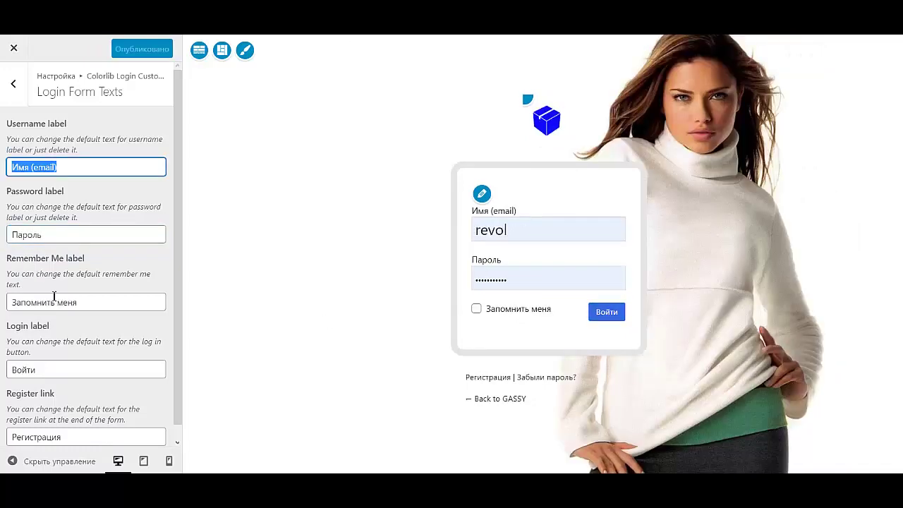
# Copy "Запомнить меня" from the GASSY site's Remember Me label into SHOPAZA's Remember Me label
pyautogui.moveTo(53, 297); pyautogui.dragTo(89, 294)
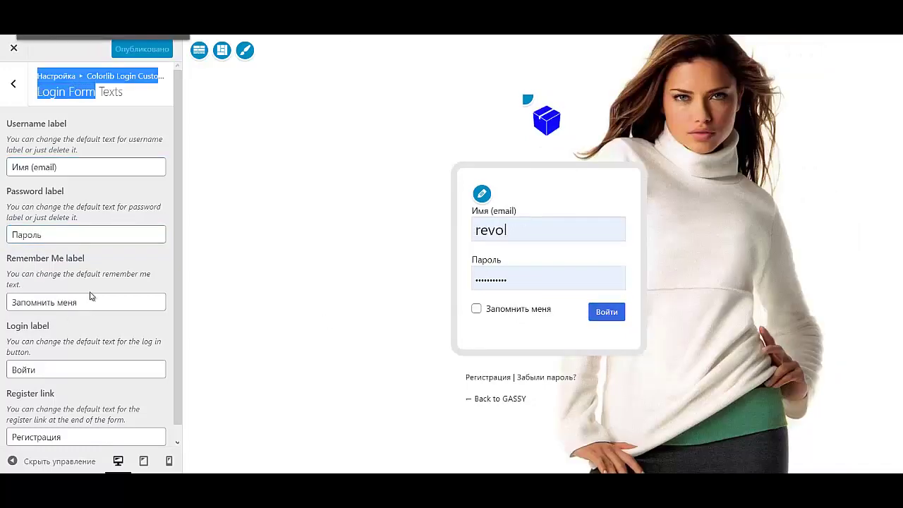
pyautogui.click(85, 302)
pyautogui.hotkey('ctrl', 'a')
pyautogui.hotkey('ctrl', 'c')
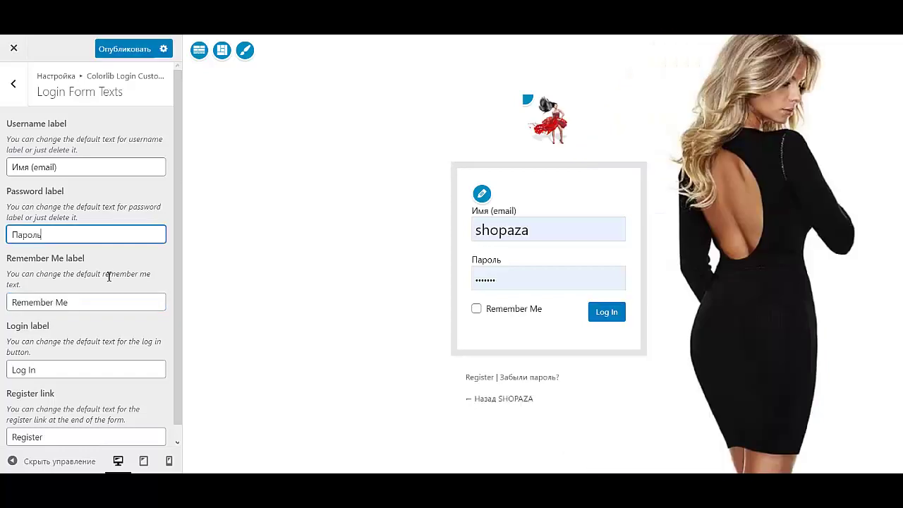
pyautogui.click(106, 300)
pyautogui.hotkey('ctrl', 'a')
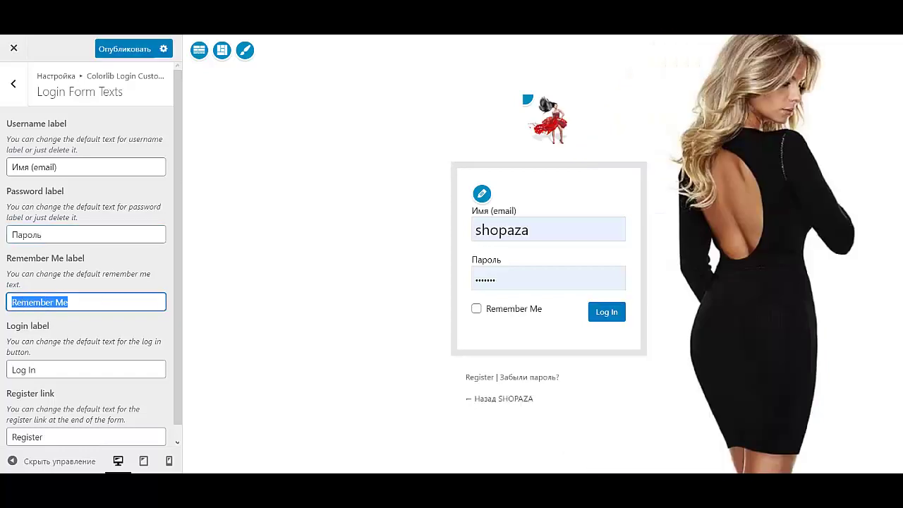
pyautogui.hotkey('ctrl', 'v')
# Set the login form's Login label to "Войти" and its Register link to "Регистрация", and return to the section list
pyautogui.click(51, 369)
pyautogui.hotkey('ctrl', 'a')
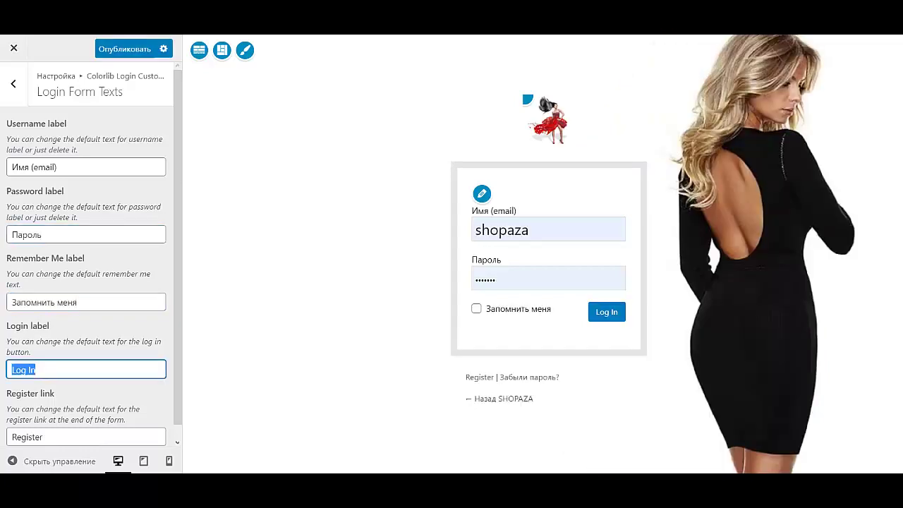
pyautogui.write('Войти')
pyautogui.scroll(-1, 78, 412)
pyautogui.click(73, 423)
pyautogui.hotkey('ctrl', 'a')
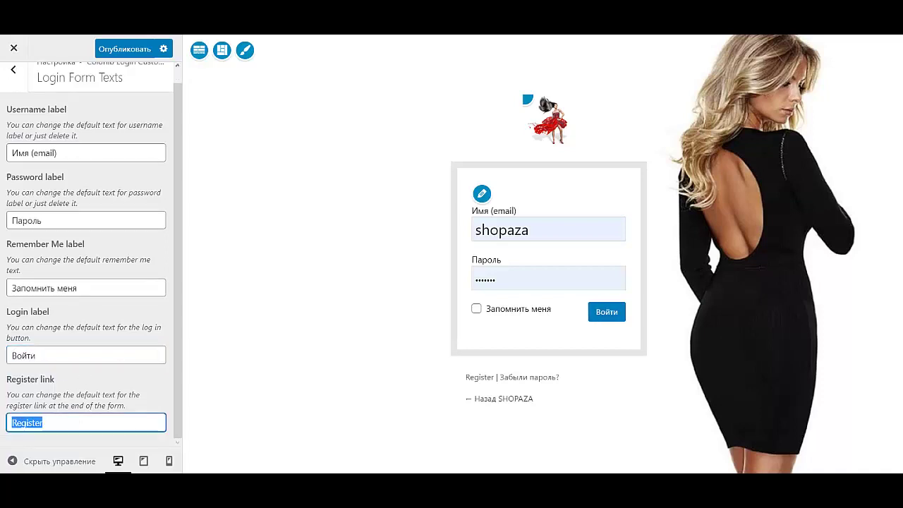
pyautogui.write('Регистра')
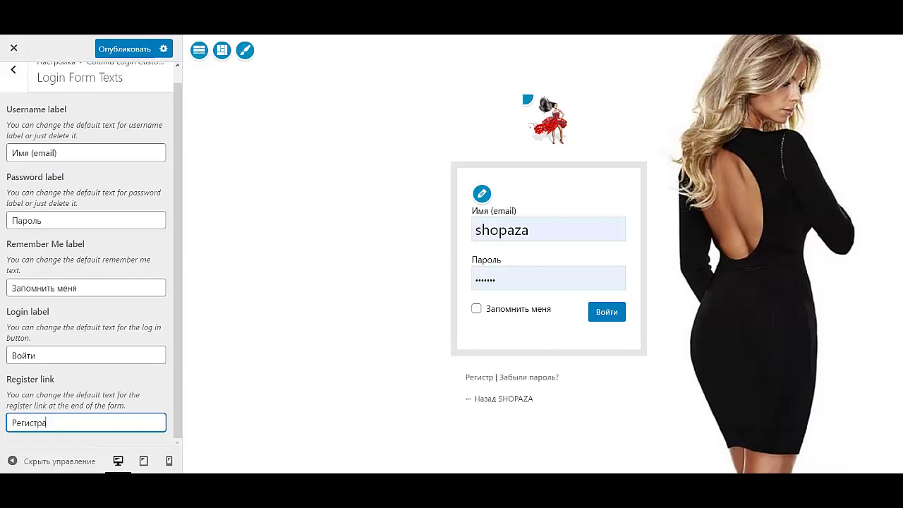
pyautogui.write('ция')
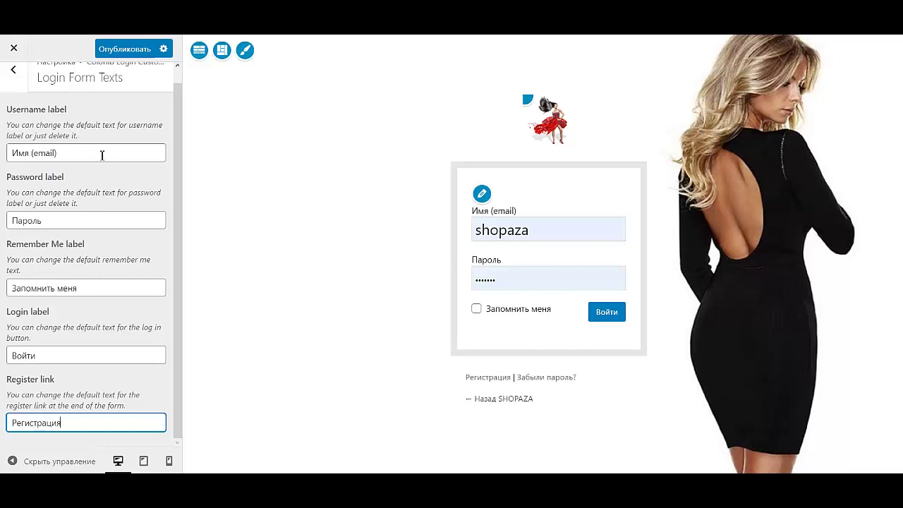
pyautogui.scroll(1, 80, 175)
pyautogui.click(13, 83)
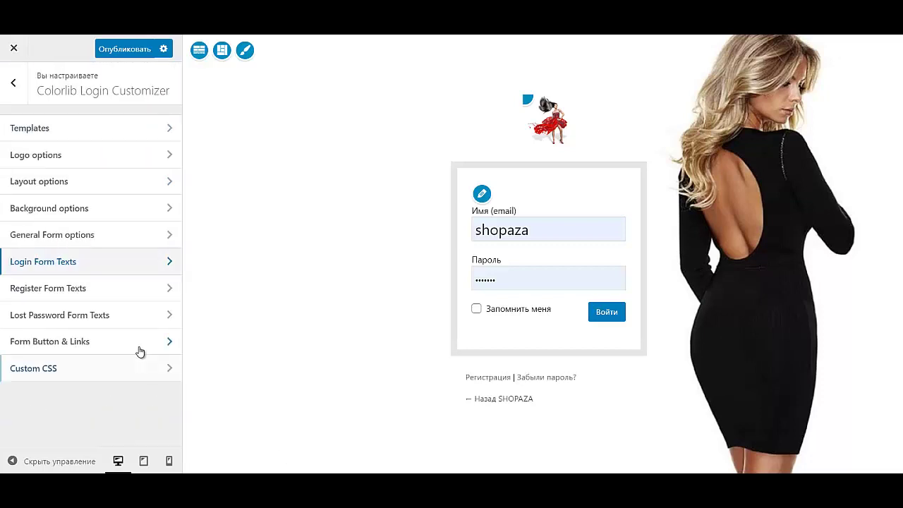
# Set the username label in Register Form Texts to "Имя", using the GASSY site's register form as reference
pyautogui.click(97, 287)
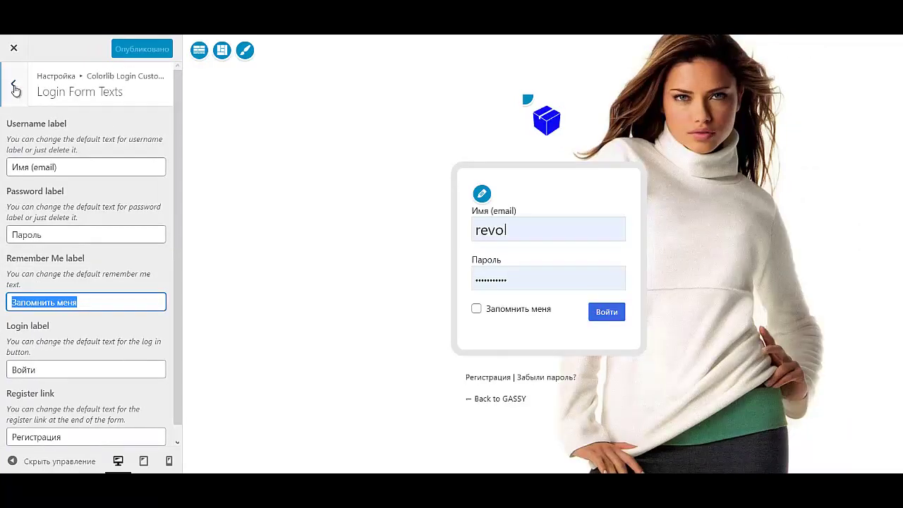
pyautogui.click(13, 82)
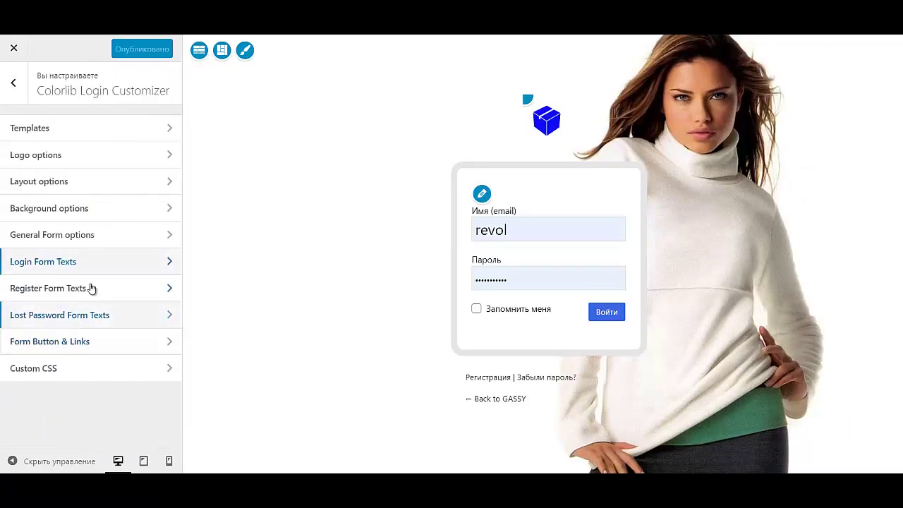
pyautogui.click(91, 287)
pyautogui.doubleClick(64, 167)
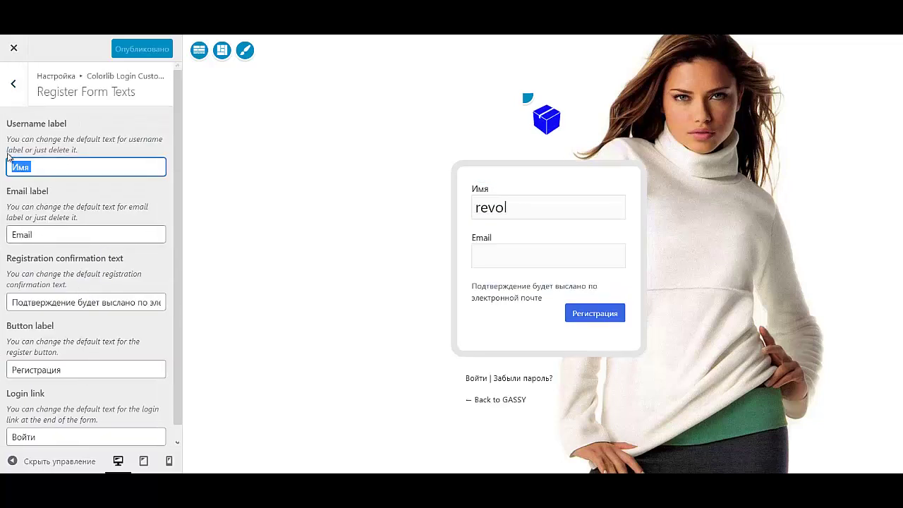
pyautogui.click(51, 237)
pyautogui.doubleClick(51, 237)
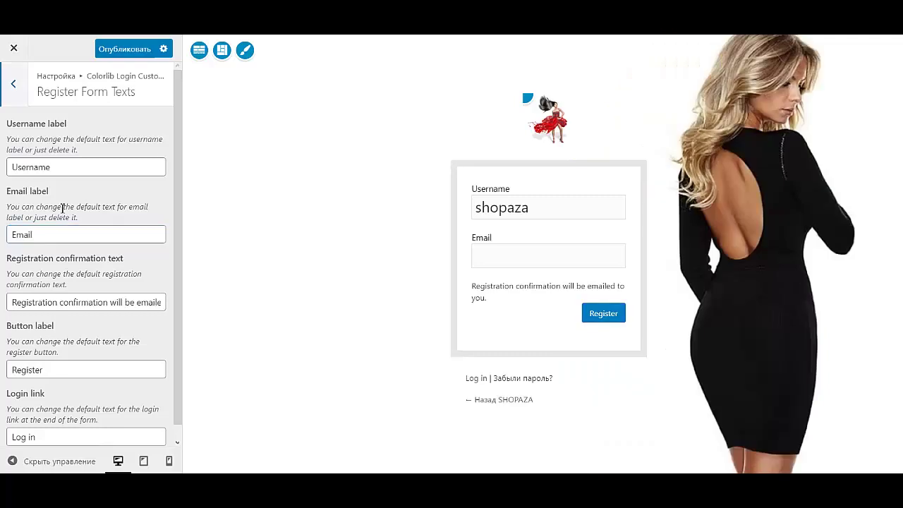
pyautogui.click(70, 170)
pyautogui.doubleClick(70, 169)
pyautogui.write('Имя')
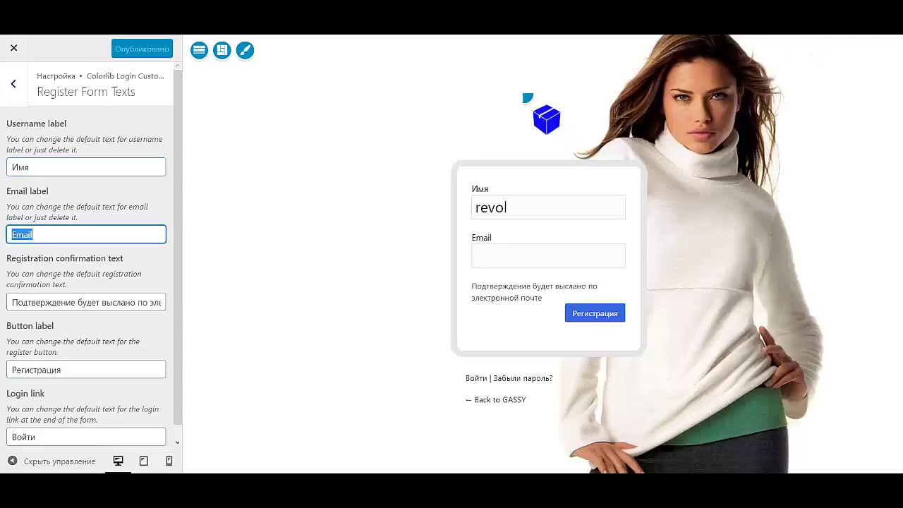
# Set the Registration confirmation text to "Подтверждение будет выслано по электронной почте", copied from the GASSY site
pyautogui.moveTo(20, 300); pyautogui.dragTo(266, 331)
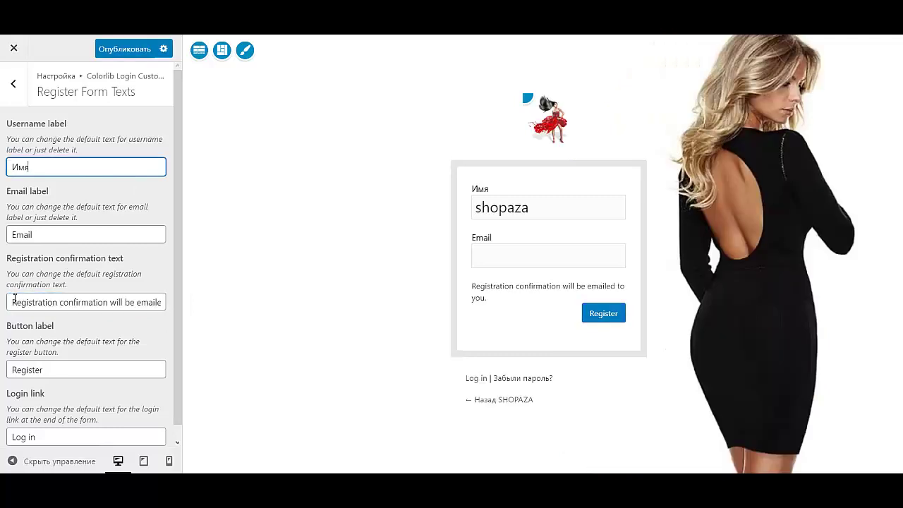
pyautogui.moveTo(15, 298); pyautogui.dragTo(252, 312)
pyautogui.write('Подтверждение будет выслано по электронной почте')
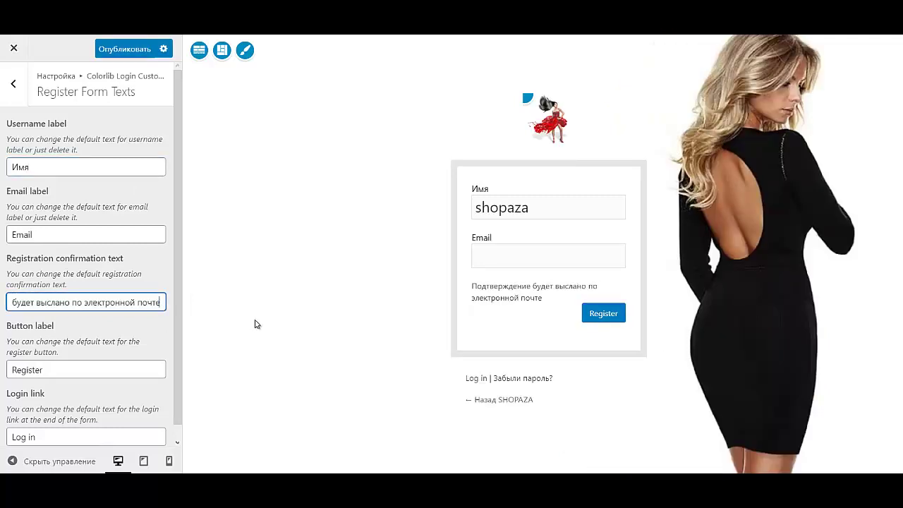
# Set the register form's Button label to "Регистрация" and its Login link to "Войти", and return to the section list
pyautogui.doubleClick(89, 371)
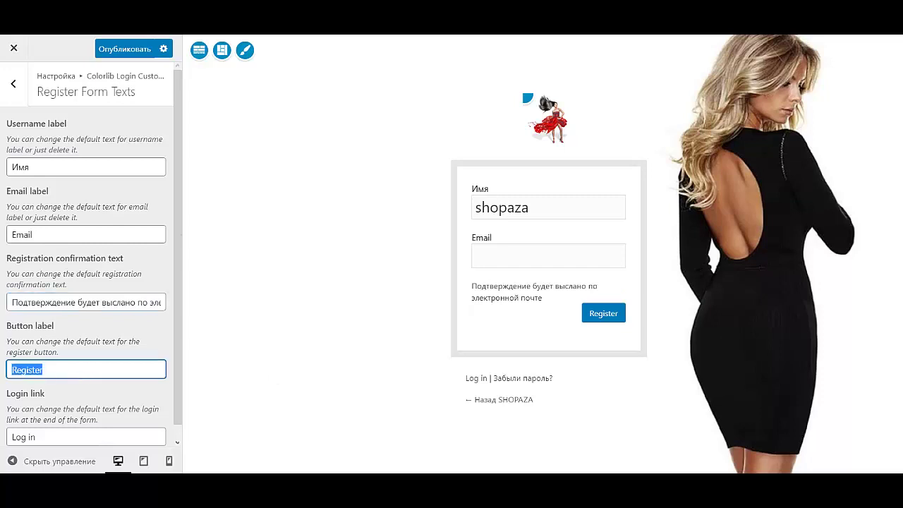
pyautogui.write('Ре')
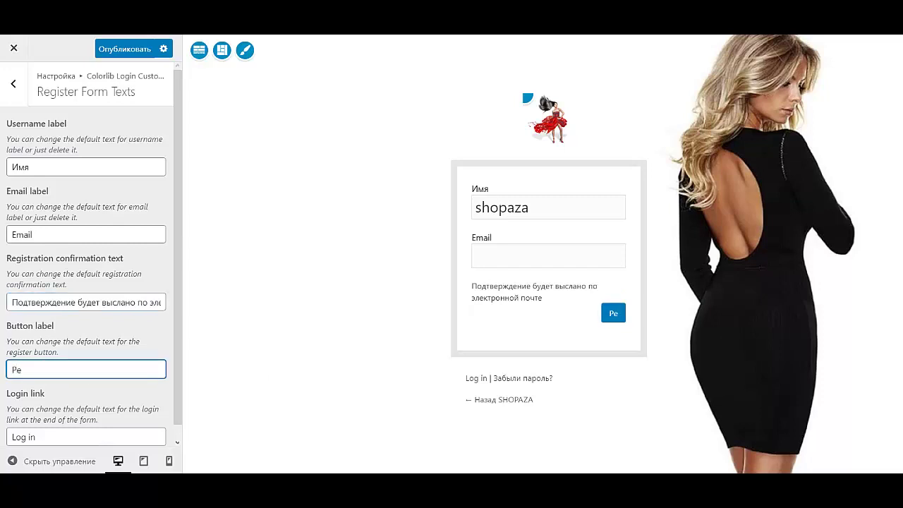
pyautogui.write('гистраци')
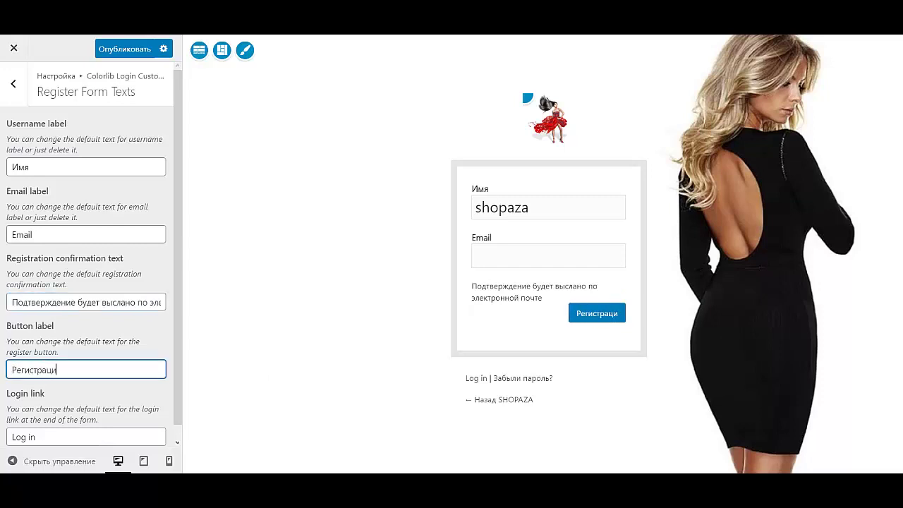
pyautogui.write('я')
pyautogui.press('Tab')
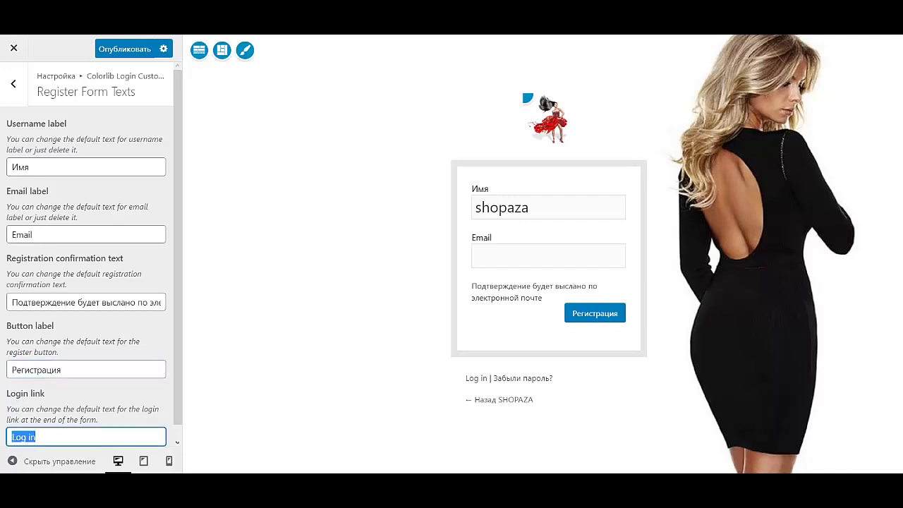
pyautogui.write('Войти')
pyautogui.click(14, 86)
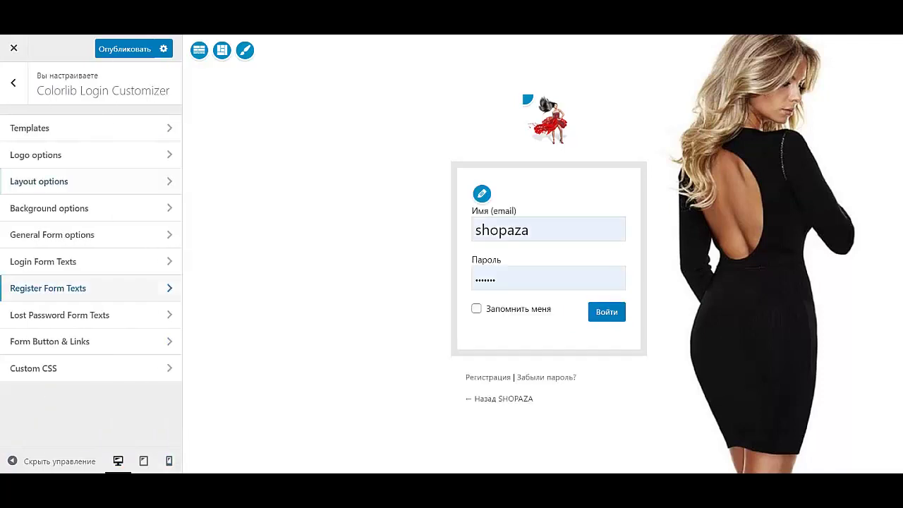
# Set the Username label in Lost Password Form Texts to "Имя или email", copied from the GASSY site's lost-password form
pyautogui.click(80, 316)
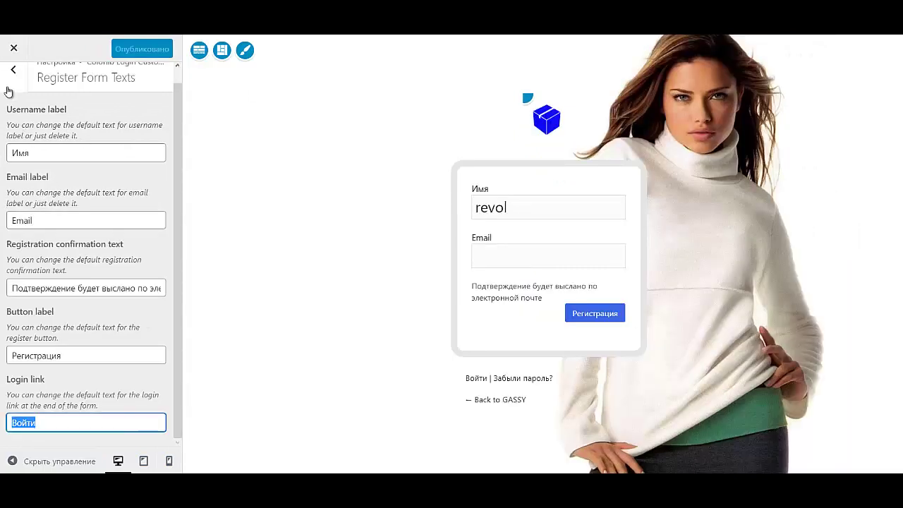
pyautogui.click(9, 88)
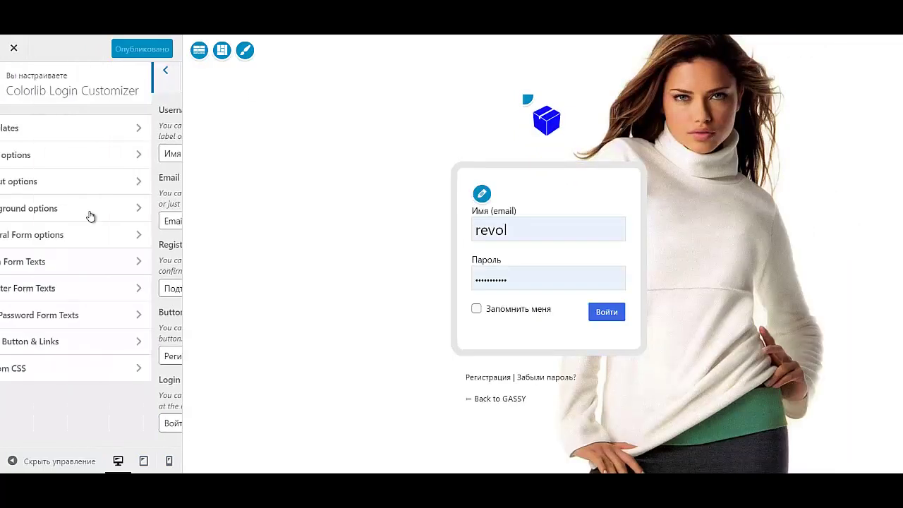
pyautogui.click(68, 314)
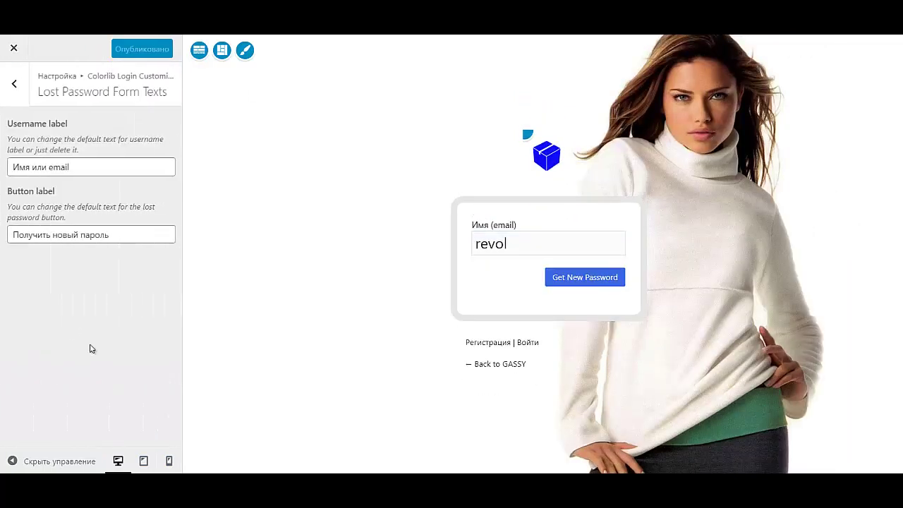
pyautogui.tripleClick(91, 169)
pyautogui.hotkey('ctrl', 'c')
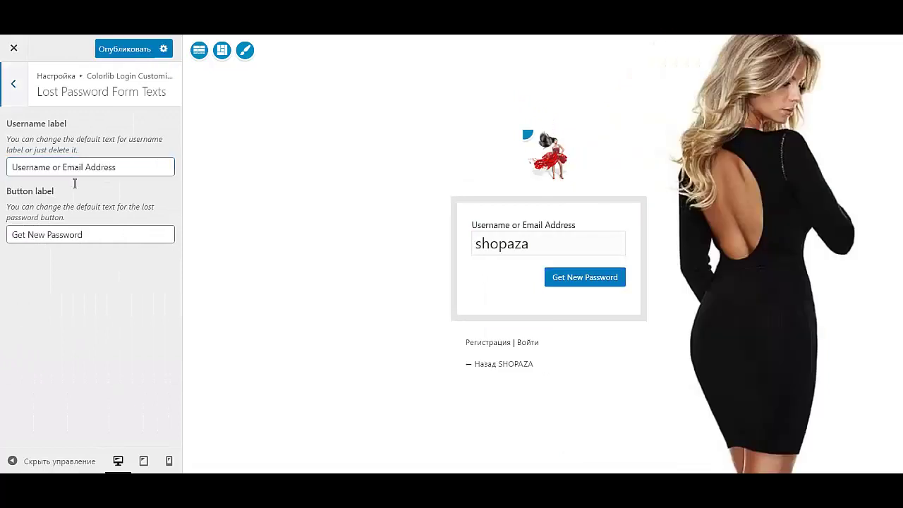
pyautogui.tripleClick(130, 167)
pyautogui.hotkey('ctrl', 'v')
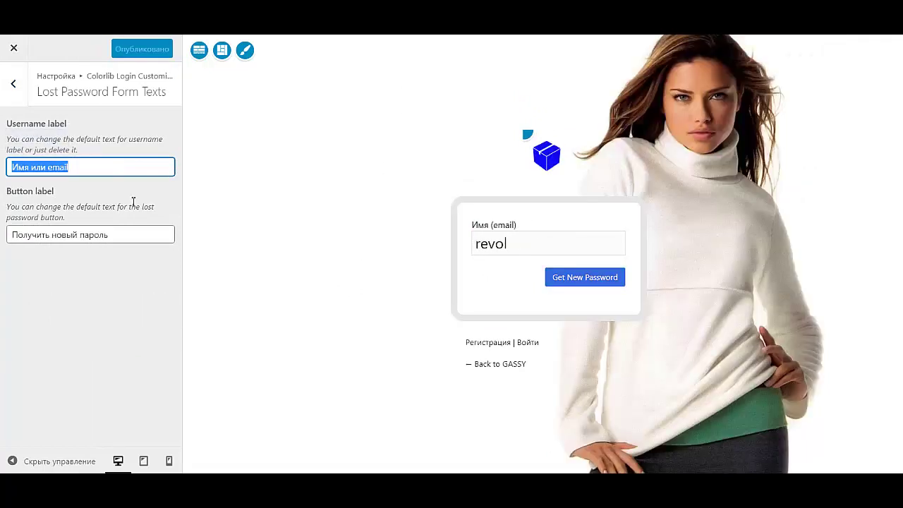
# Set the lost-password form's Button label to "Получить новый пароль", copied from the GASSY site, and return to the section list
pyautogui.tripleClick(124, 237)
pyautogui.hotkey('ctrl', 'c')
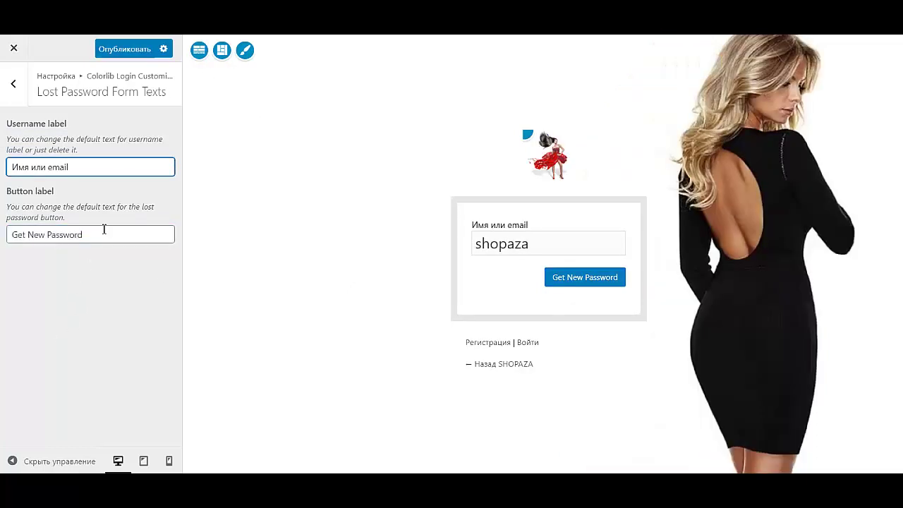
pyautogui.tripleClick(104, 230)
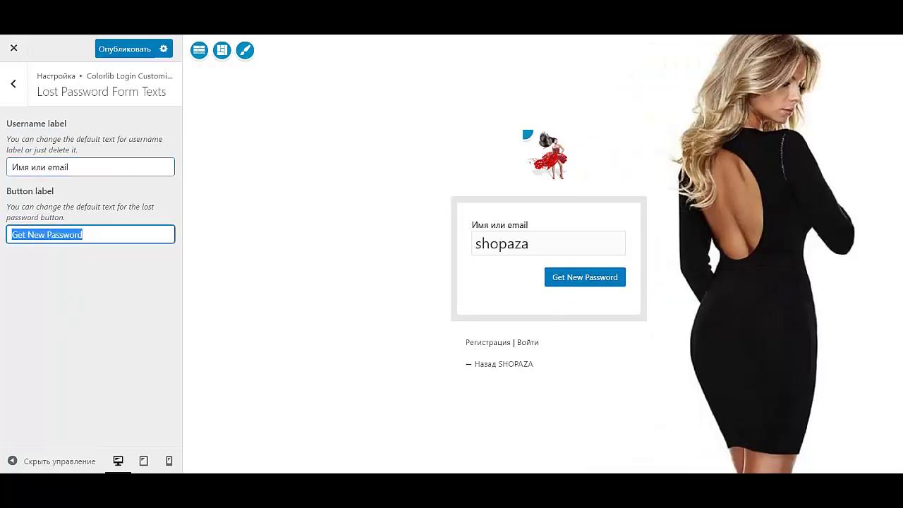
pyautogui.hotkey('ctrl', 'v')
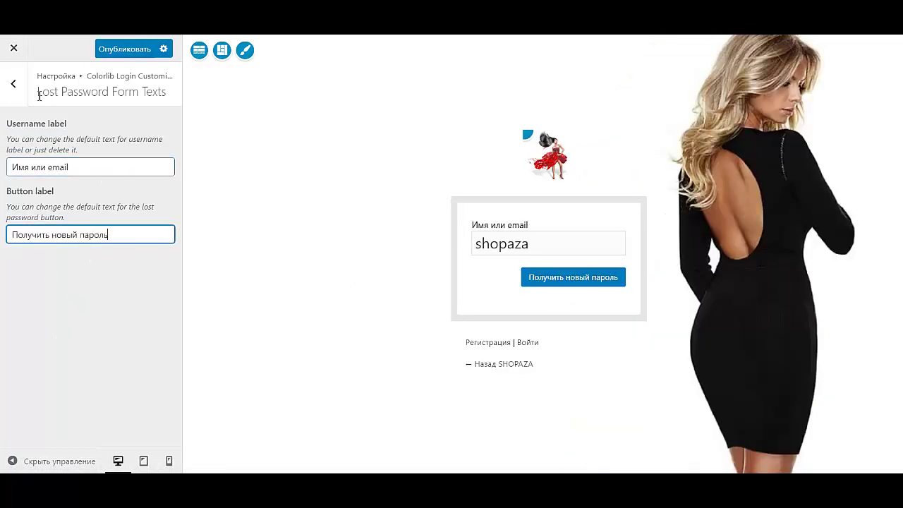
pyautogui.click(13, 83)
# Set the Link color in Form Button & Links to near-black #01050a and publish the login page changes
pyautogui.click(49, 341)
pyautogui.scroll(-10, 54, 339)
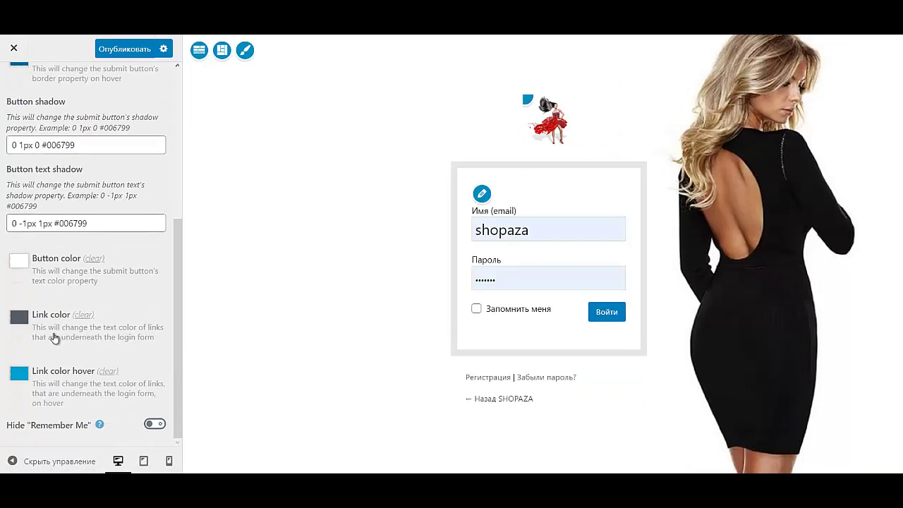
pyautogui.click(19, 319)
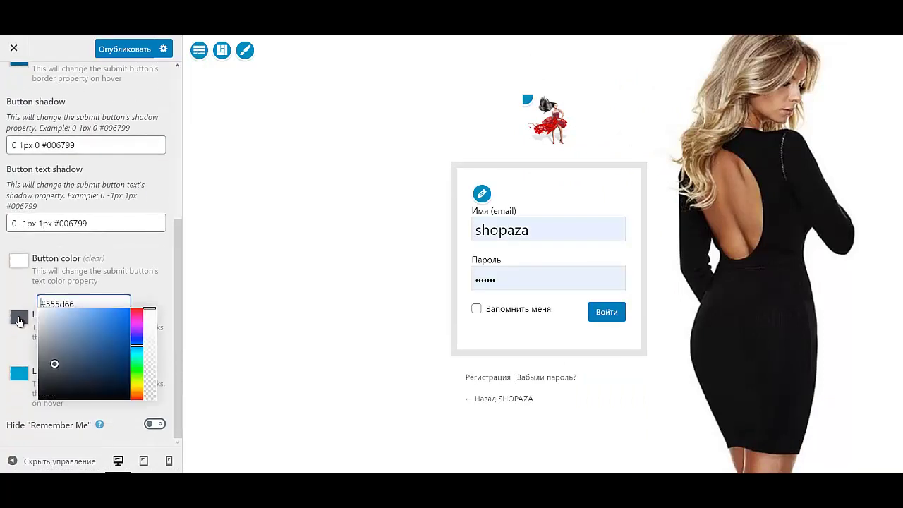
pyautogui.click(119, 396)
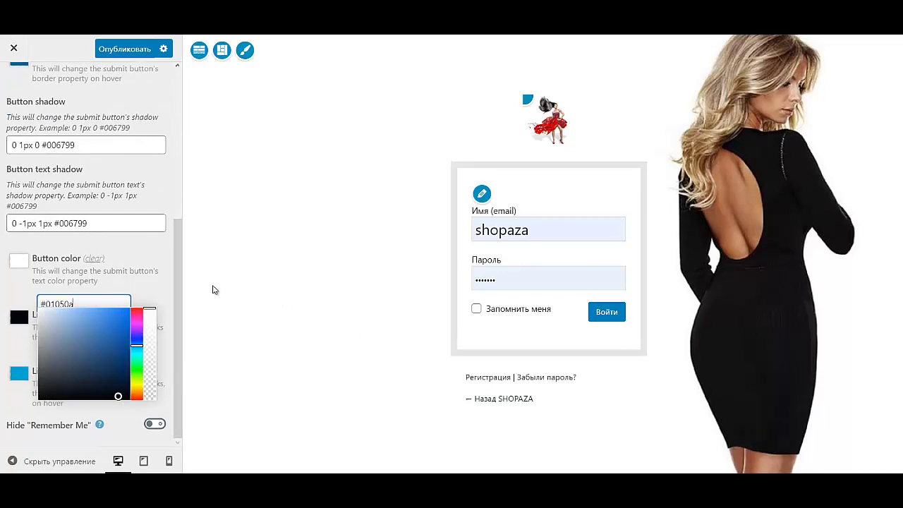
pyautogui.click(169, 290)
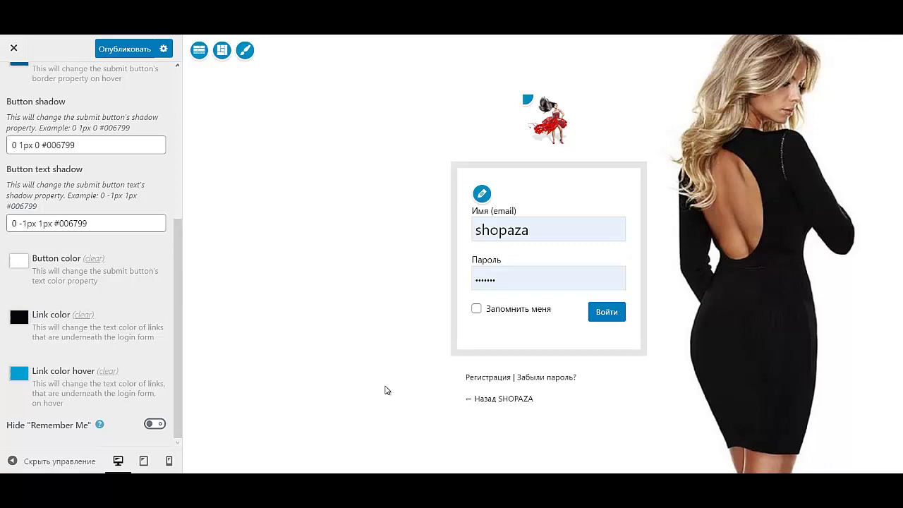
pyautogui.click(124, 50)
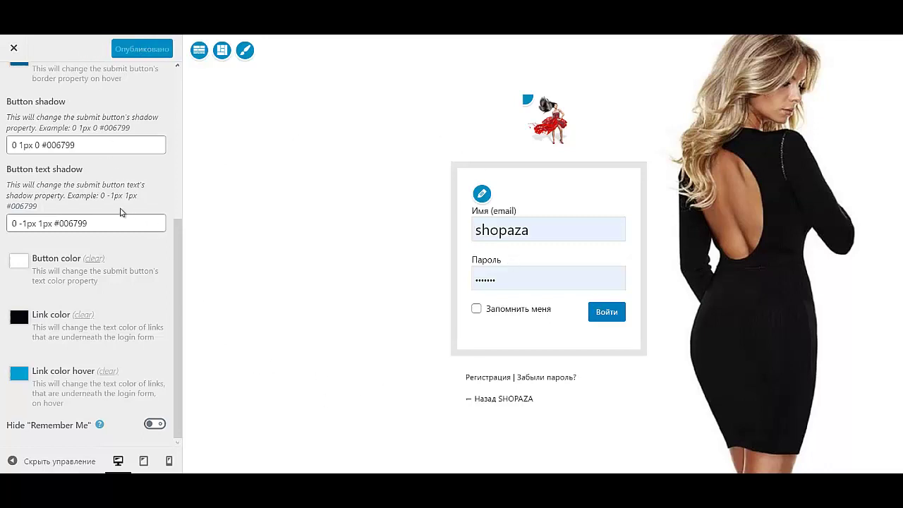
pyautogui.scroll(4, 116, 208)
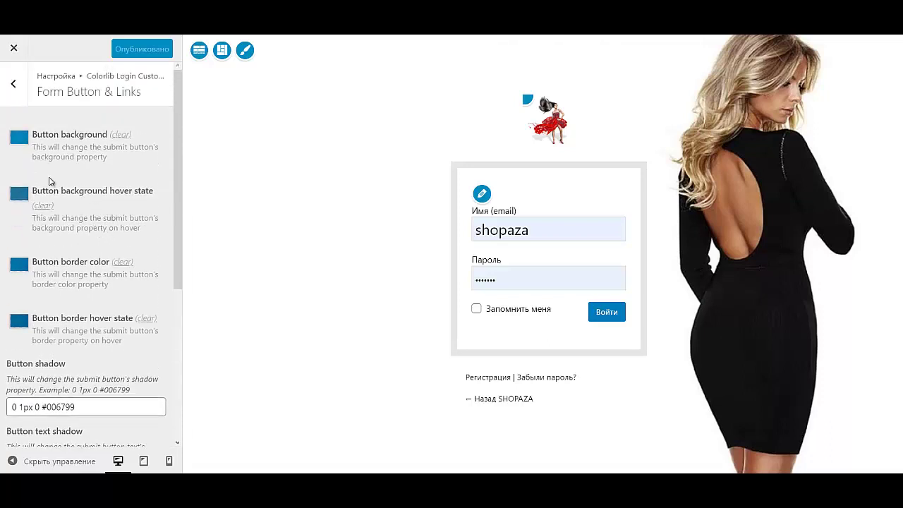